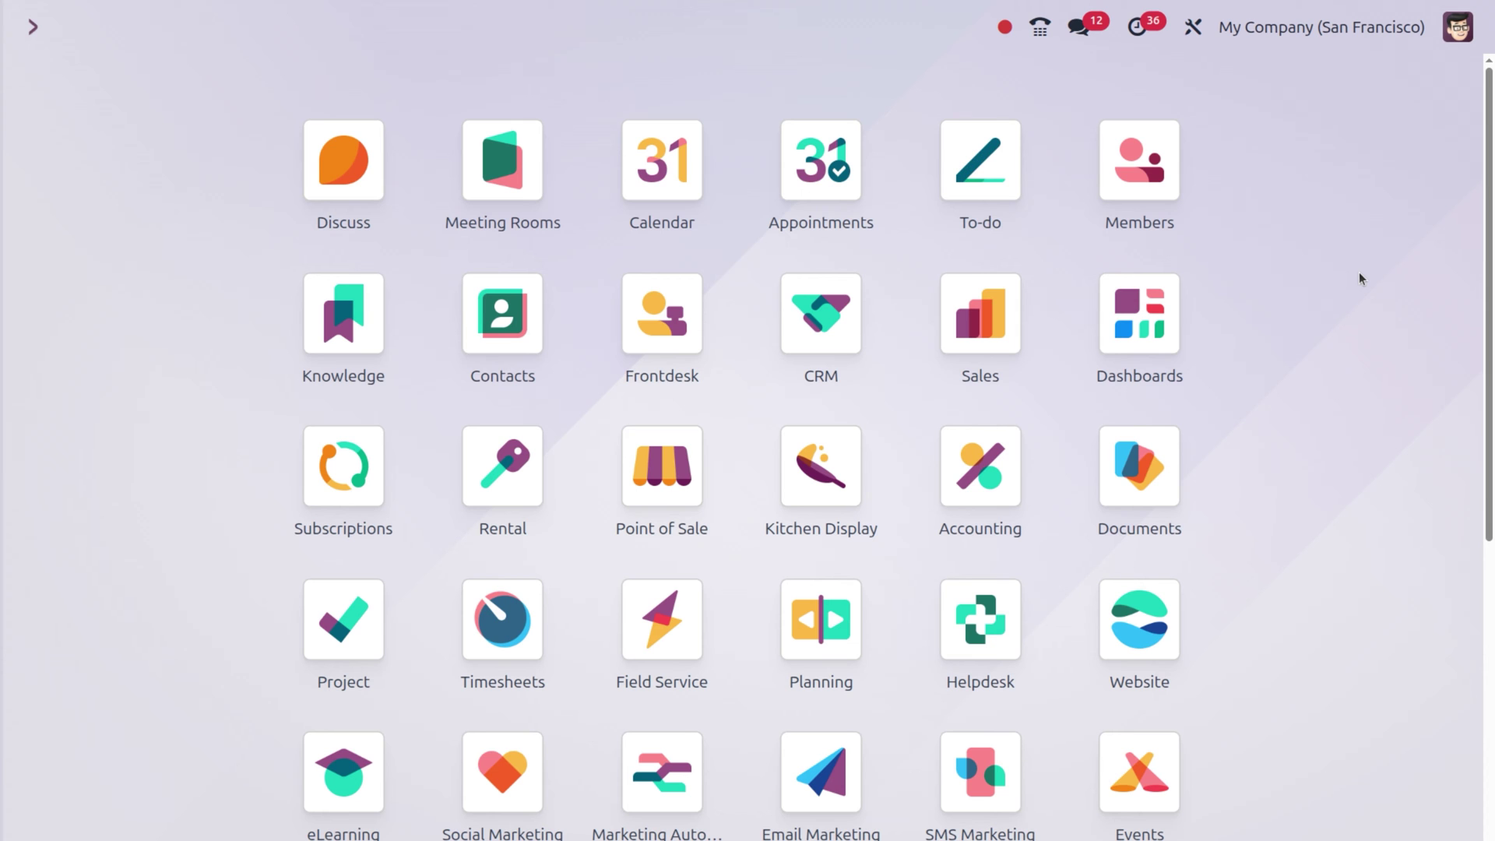
Step: Open the Purchase app with /pu and start a new Request for Quotation
{"action": "type", "text": "/p"}
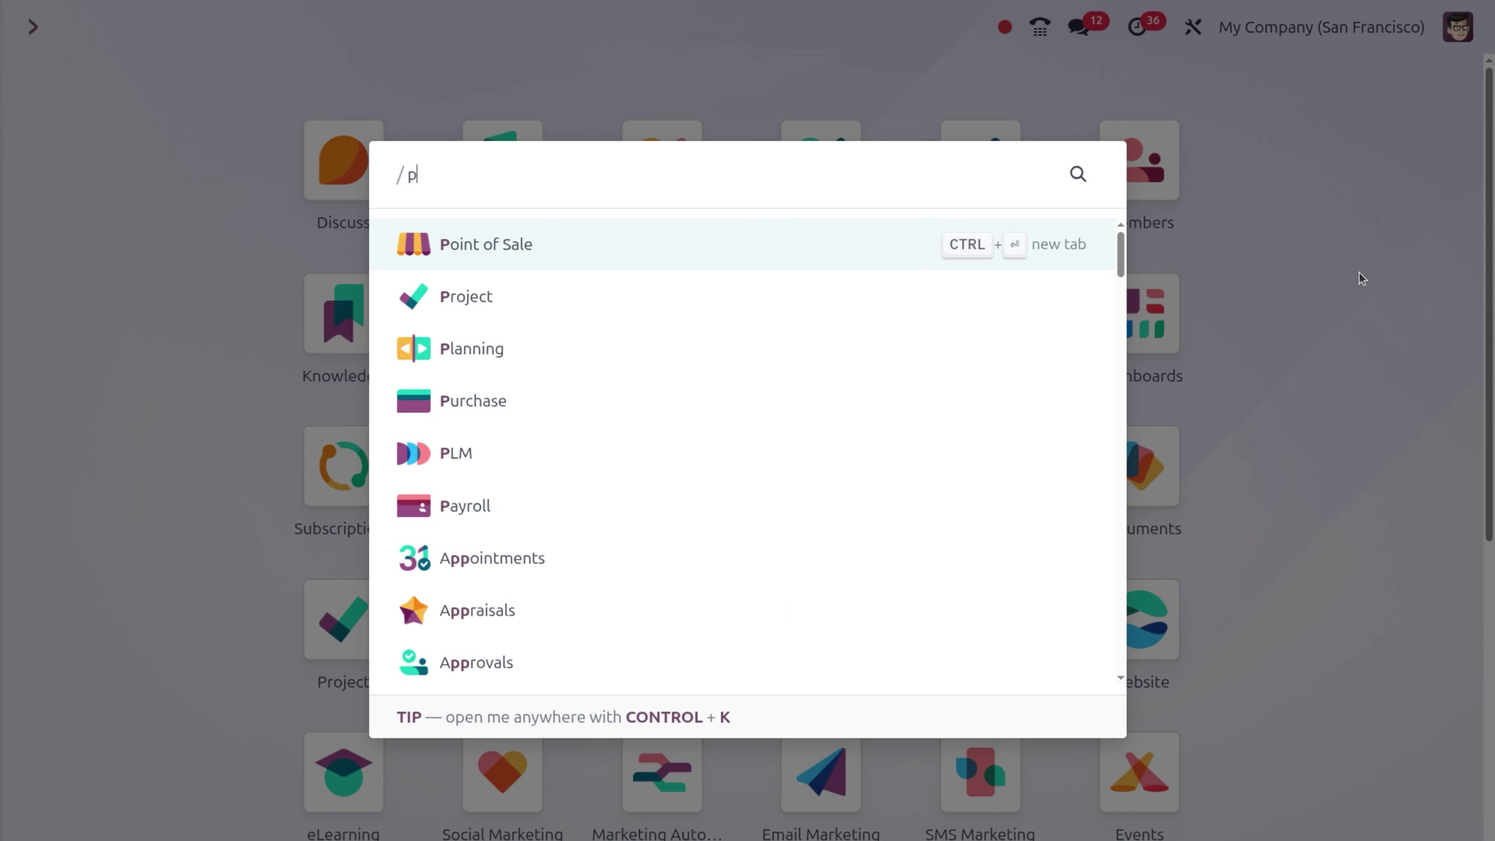
{"action": "type", "text": "u"}
{"action": "key", "text": "Return"}
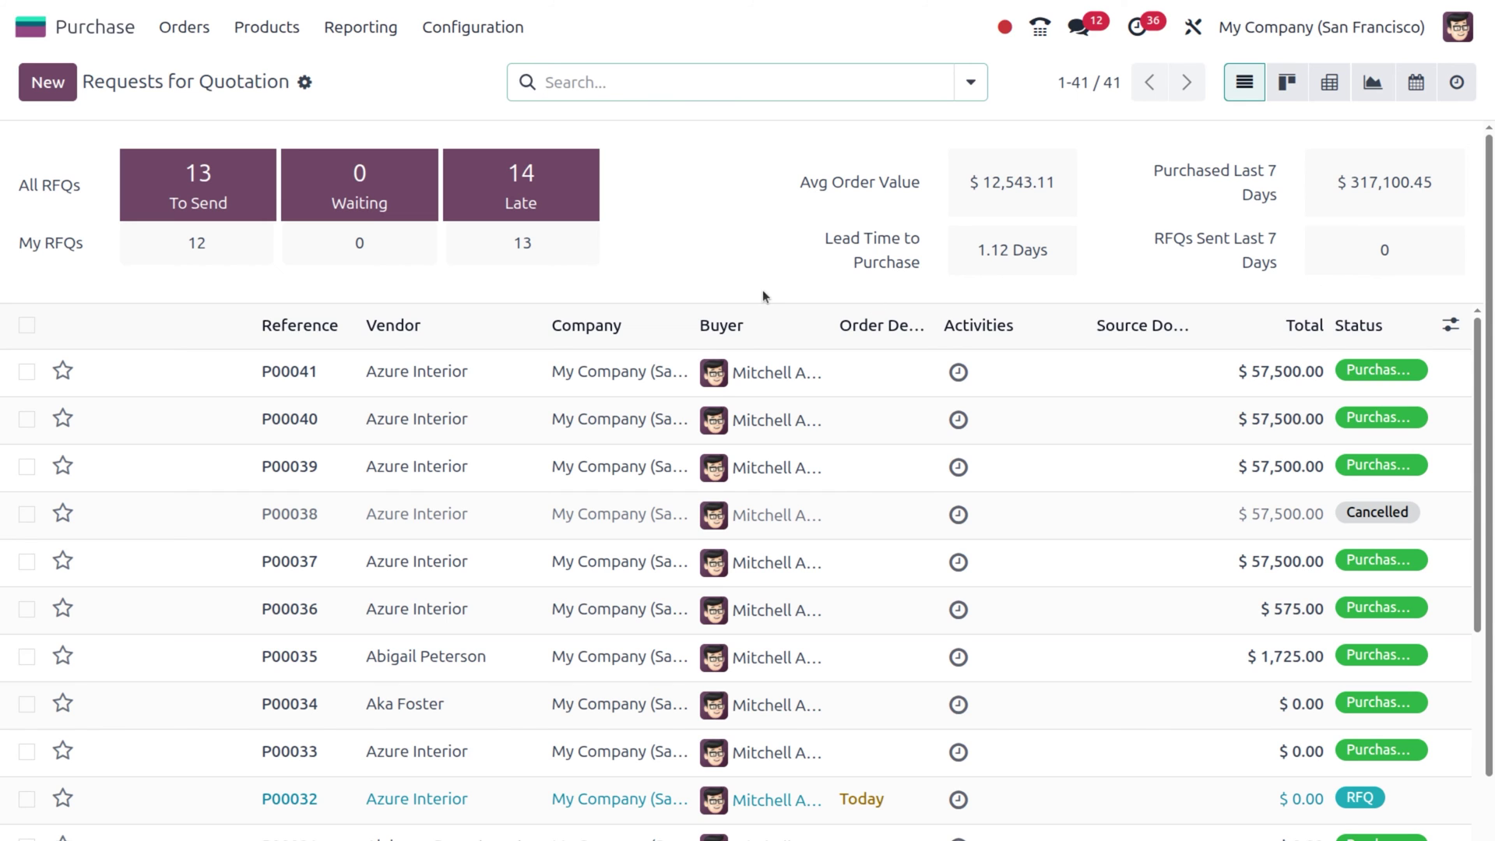
{"action": "left_click", "coordinate": [45, 80]}
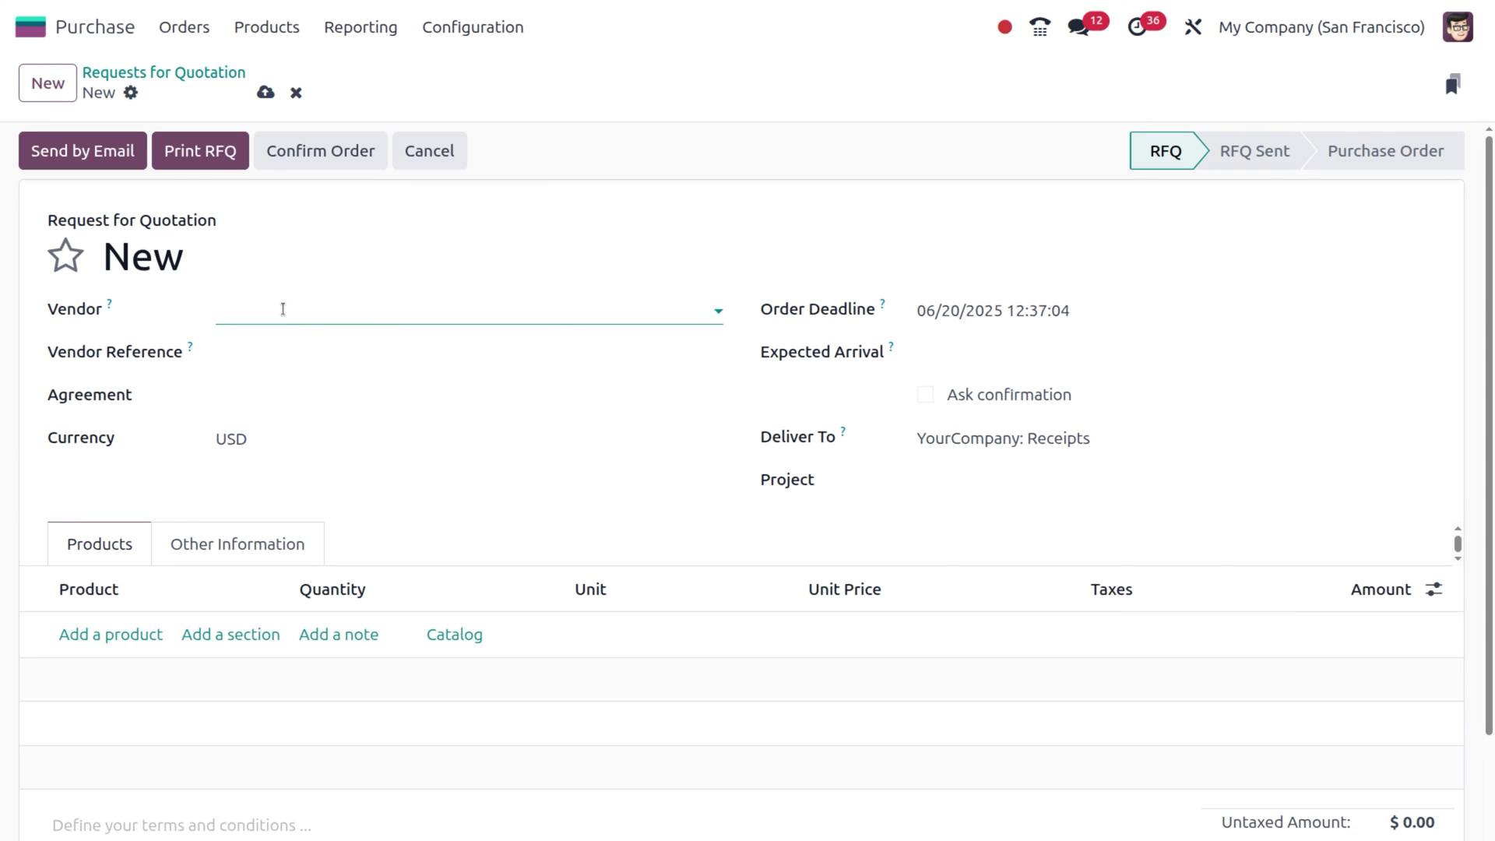
Step: Order 100 lap top units from Azure Interior and confirm it as purchase order P00042
{"action": "left_click", "coordinate": [282, 309]}
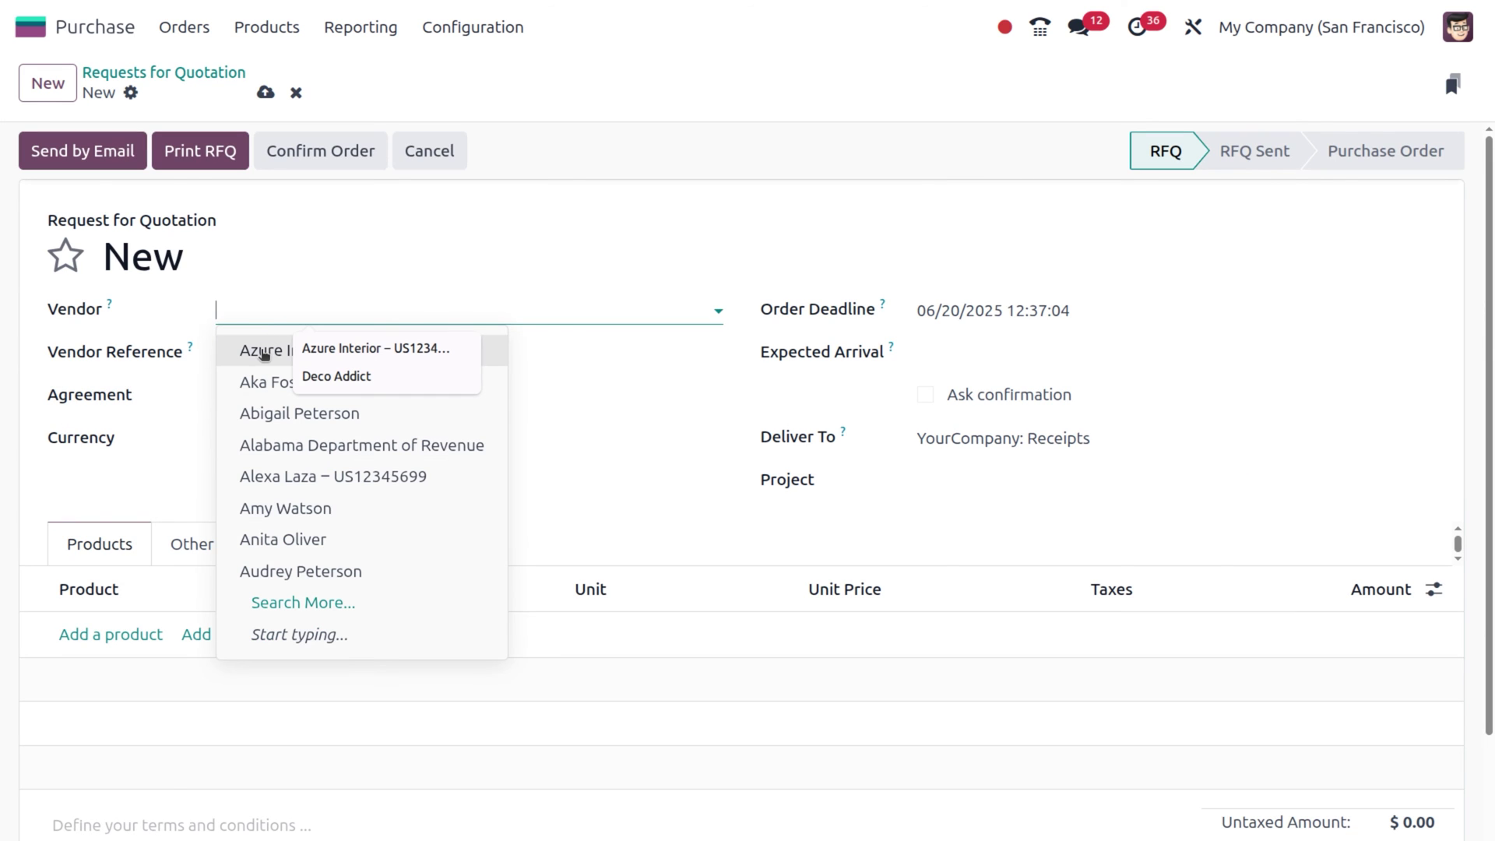
{"action": "key", "text": "Escape"}
{"action": "left_click", "coordinate": [123, 640]}
{"action": "left_click", "coordinate": [122, 640]}
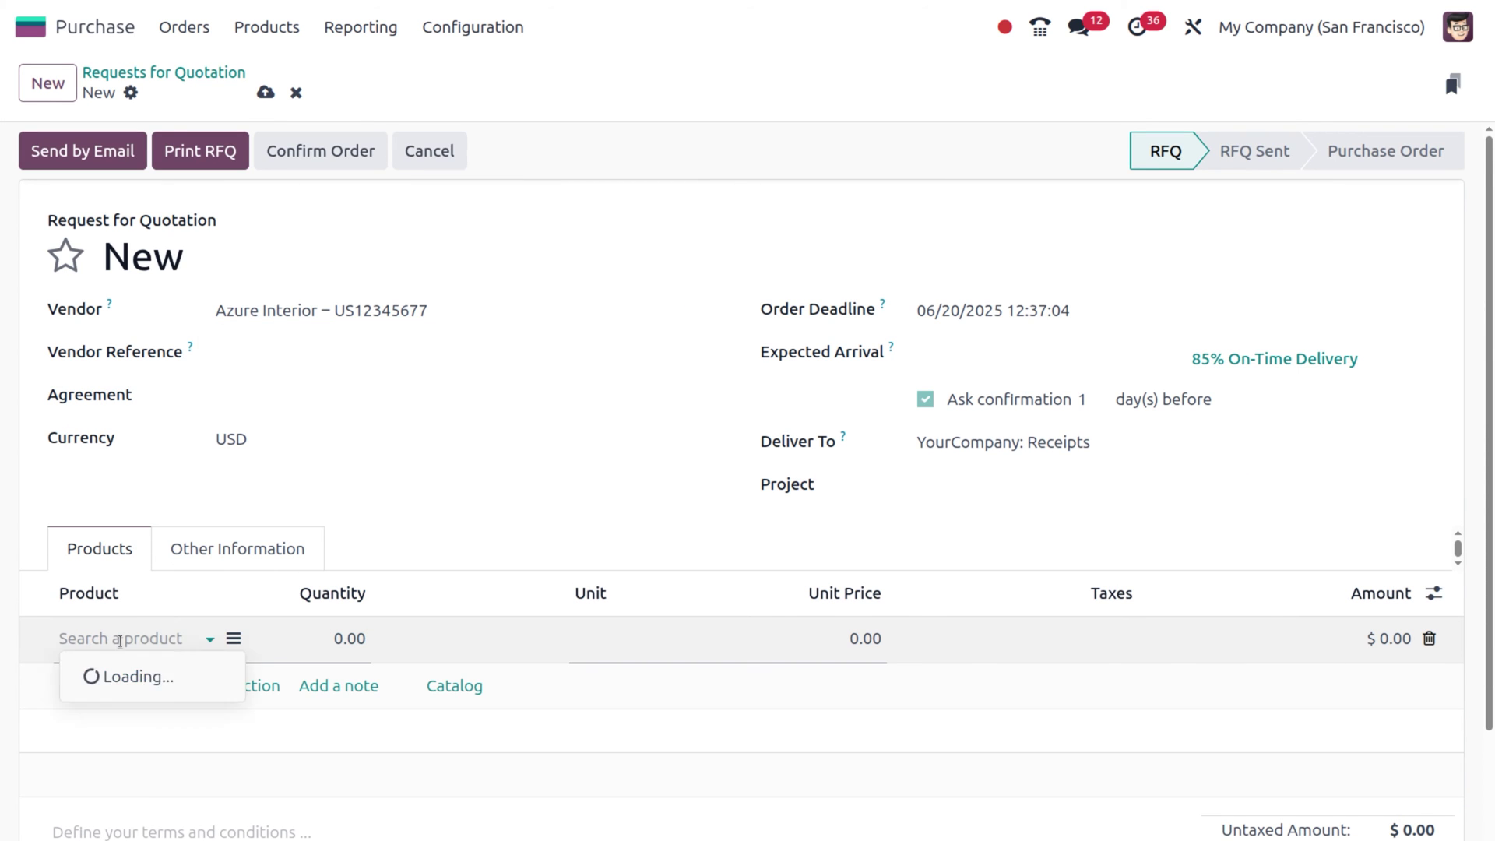
{"action": "key", "text": "Escape"}
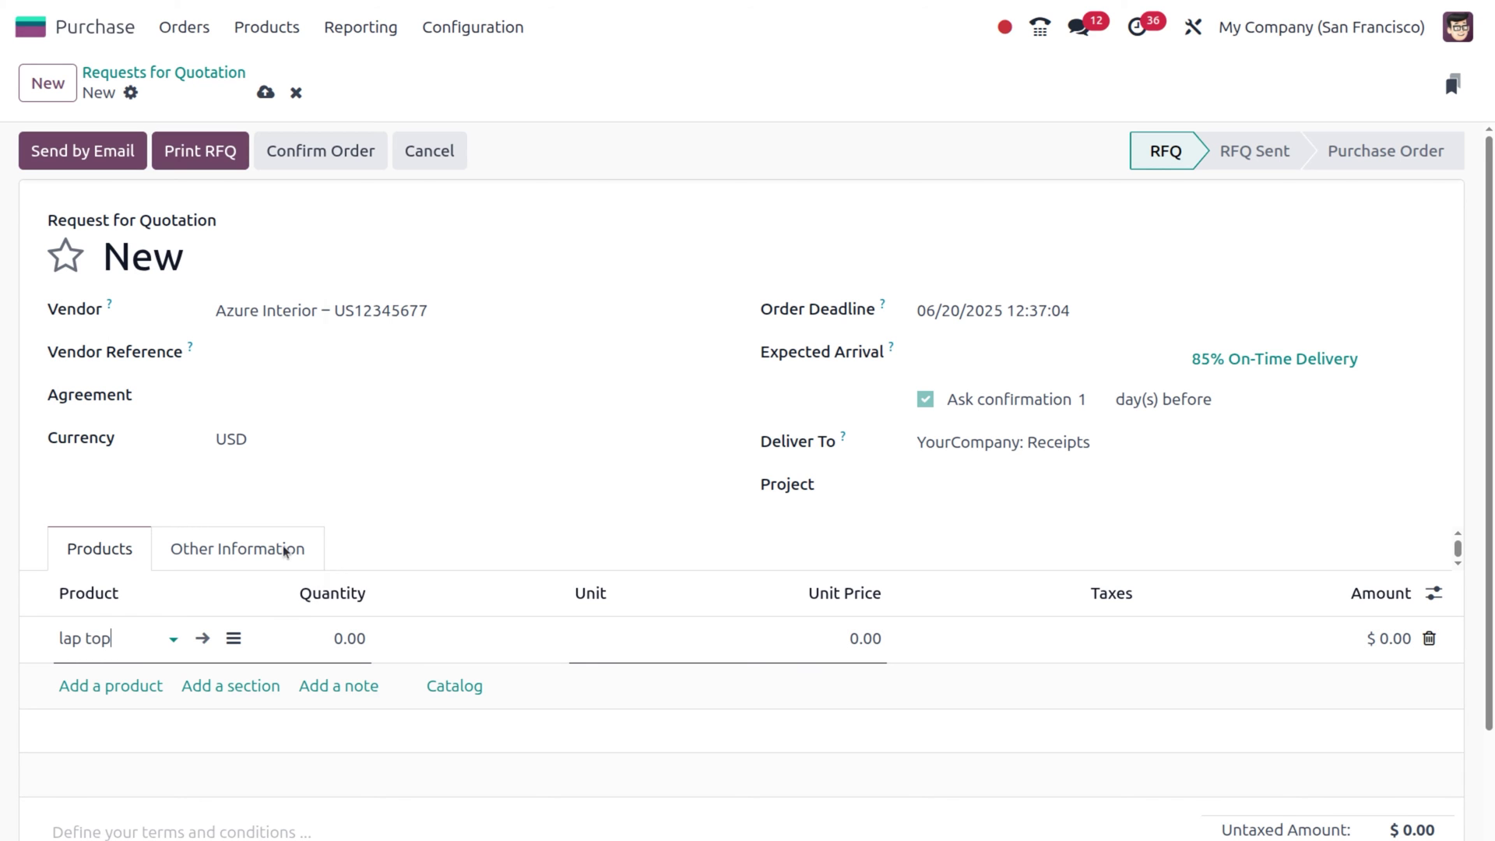
{"action": "left_click", "coordinate": [347, 637]}
{"action": "key", "text": "BackSpace"}
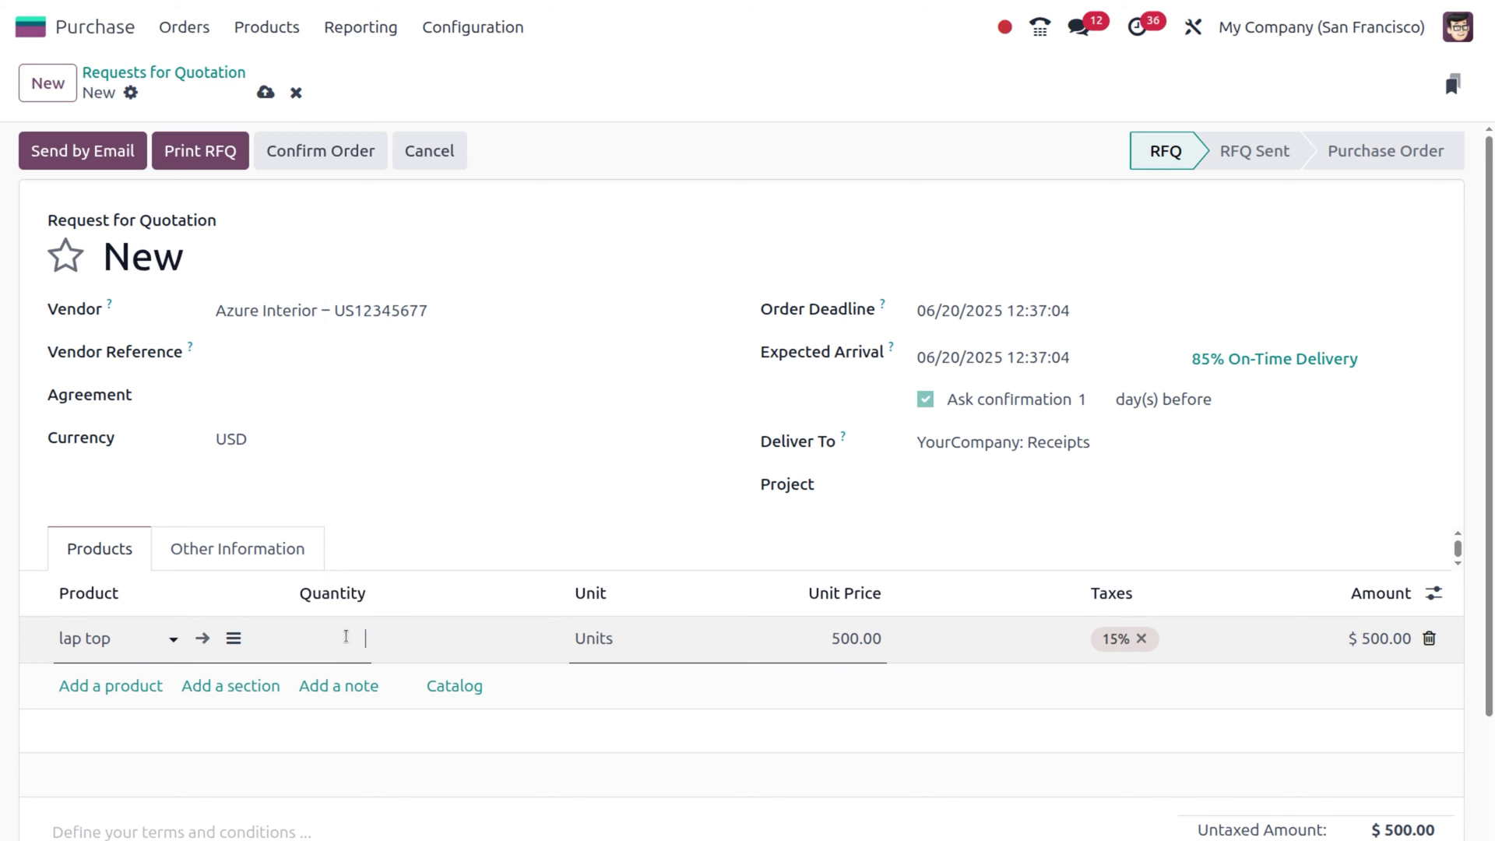
{"action": "type", "text": "100"}
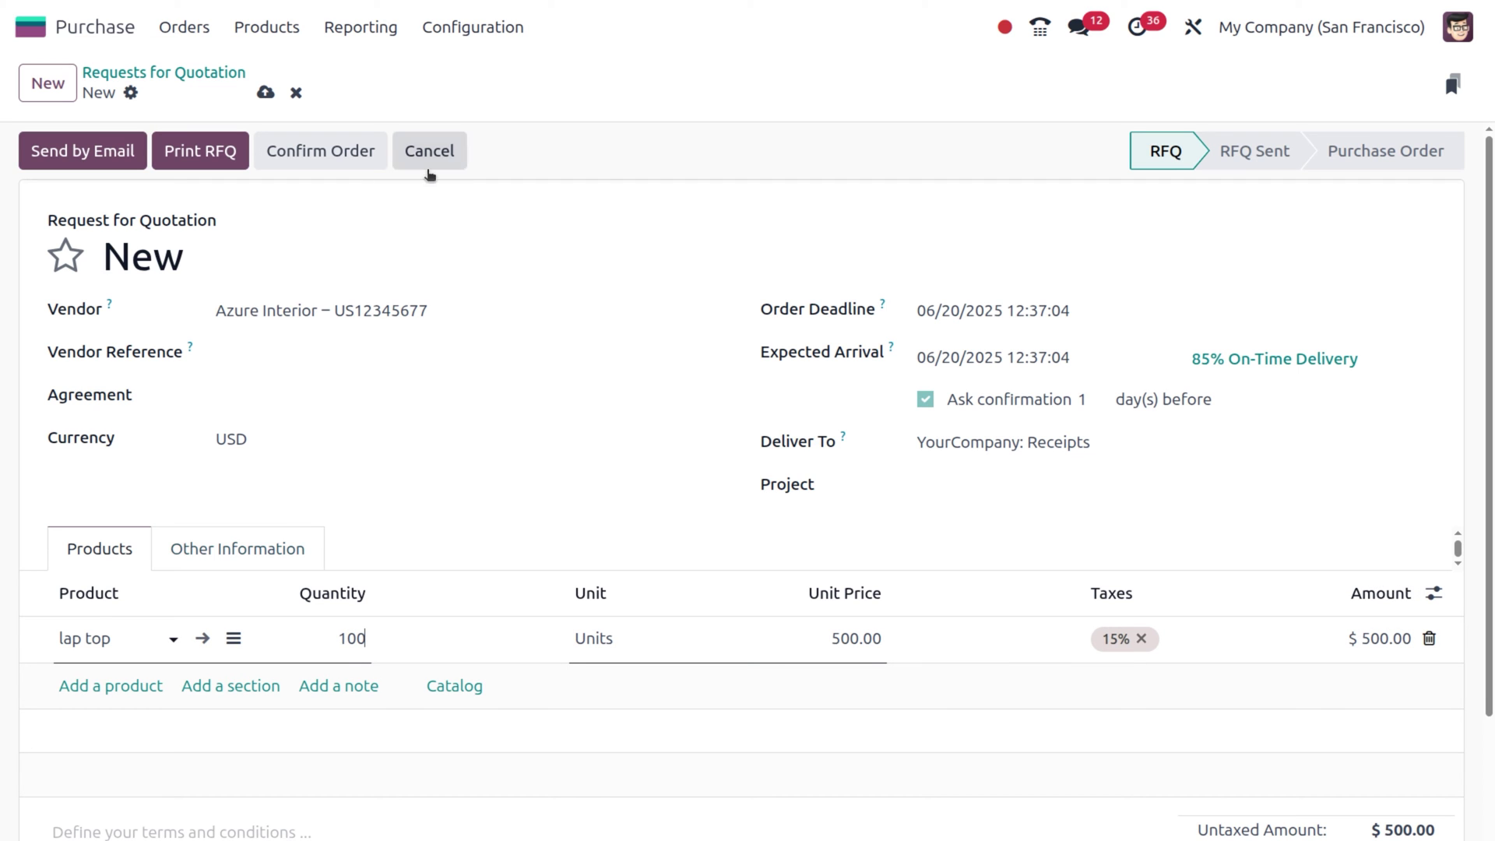
{"action": "left_click", "coordinate": [325, 153]}
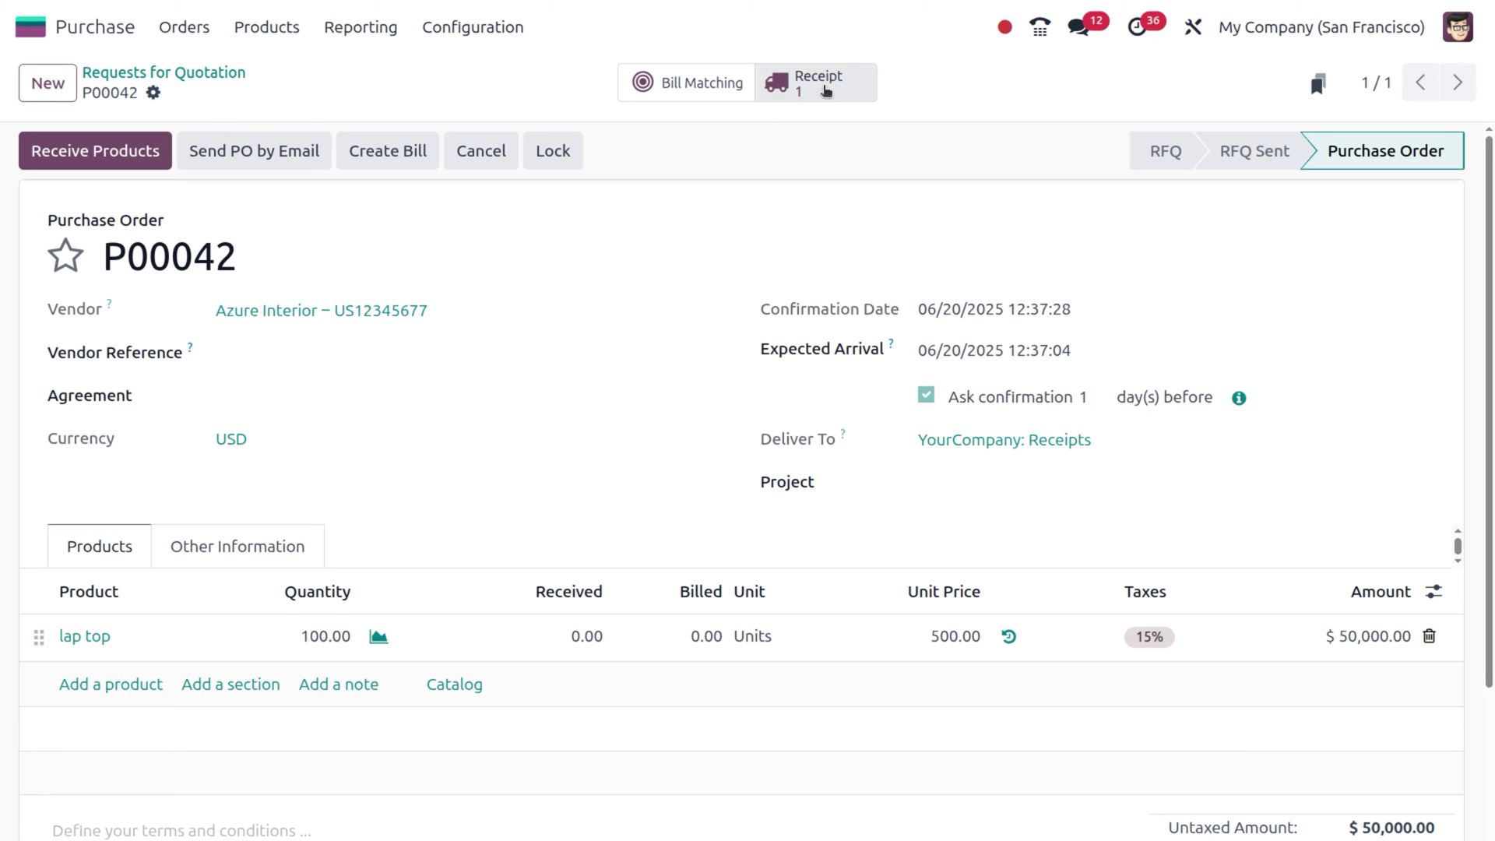
Step: Open receipt WH/IN/00047 for P00042 and select the lap top received quantity
{"action": "left_click", "coordinate": [826, 92]}
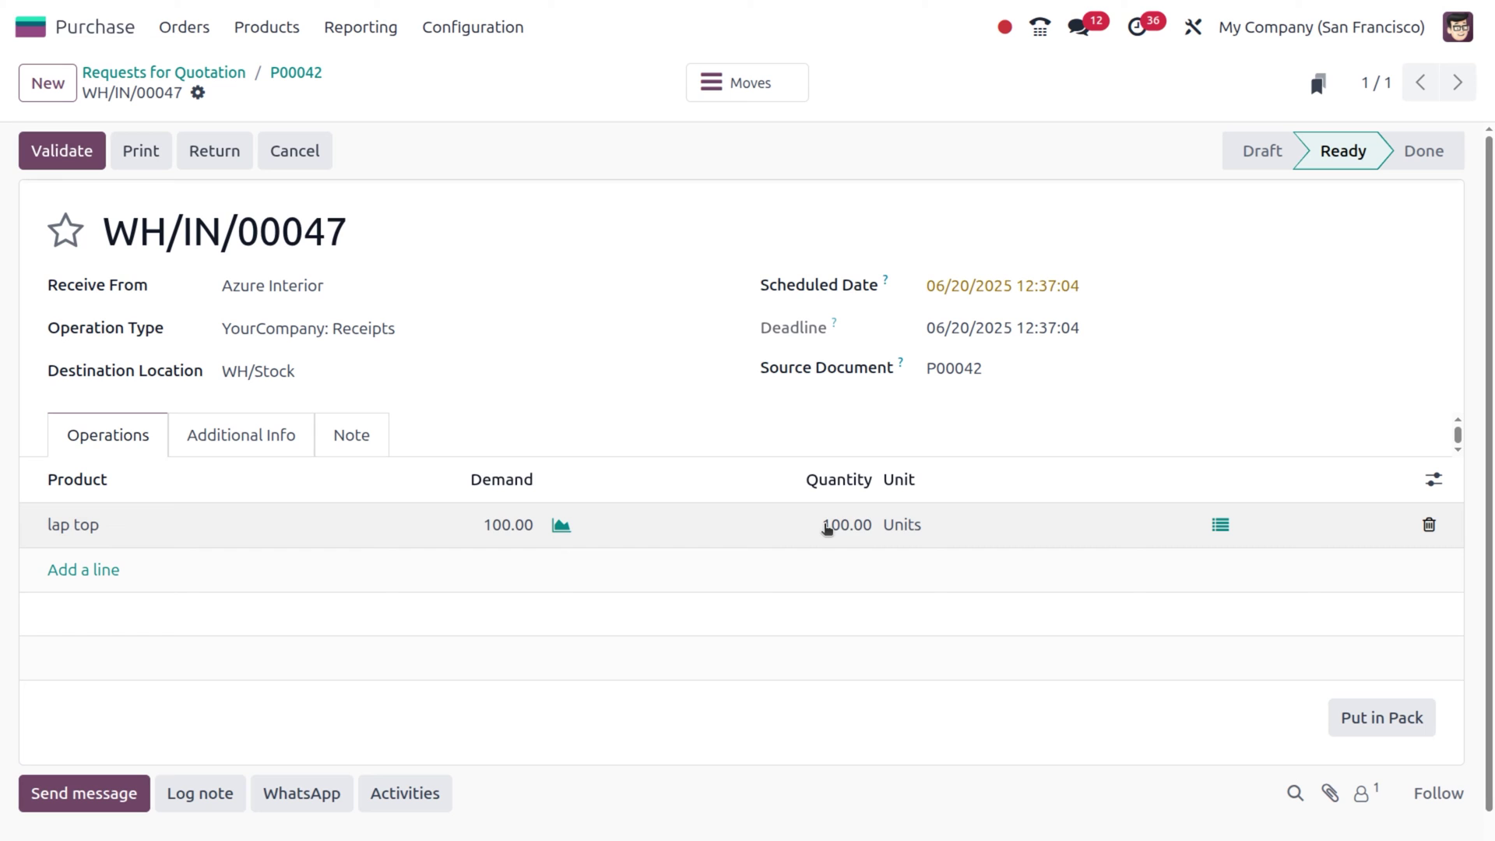
{"action": "left_click", "coordinate": [827, 529]}
Step: Change the received lap top quantity from 100 to 50 and validate WH/IN/00047
{"action": "key", "text": "BackSpace"}
{"action": "type", "text": "50"}
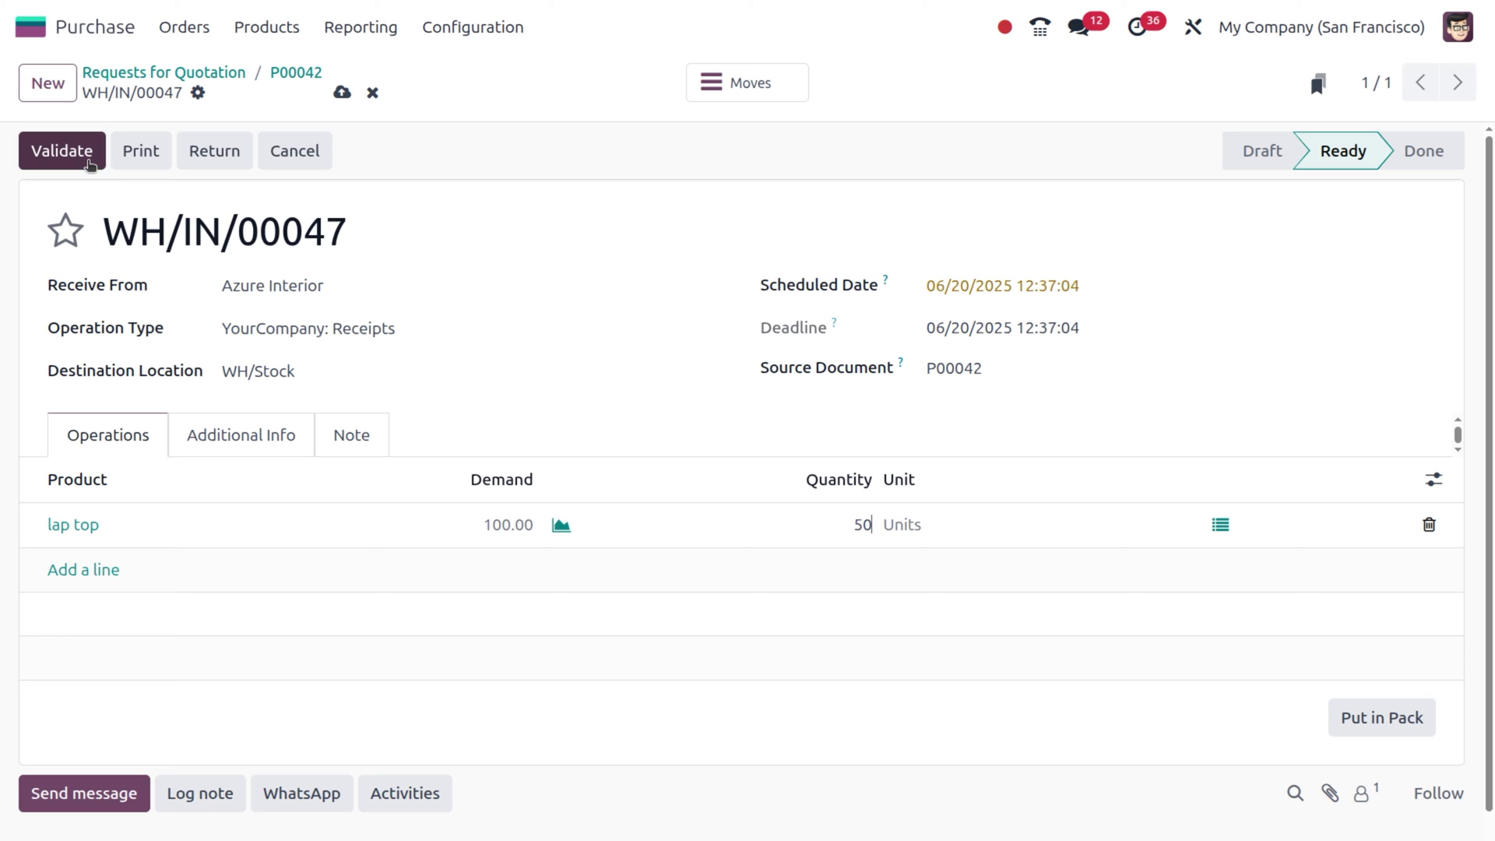
{"action": "left_click", "coordinate": [89, 160]}
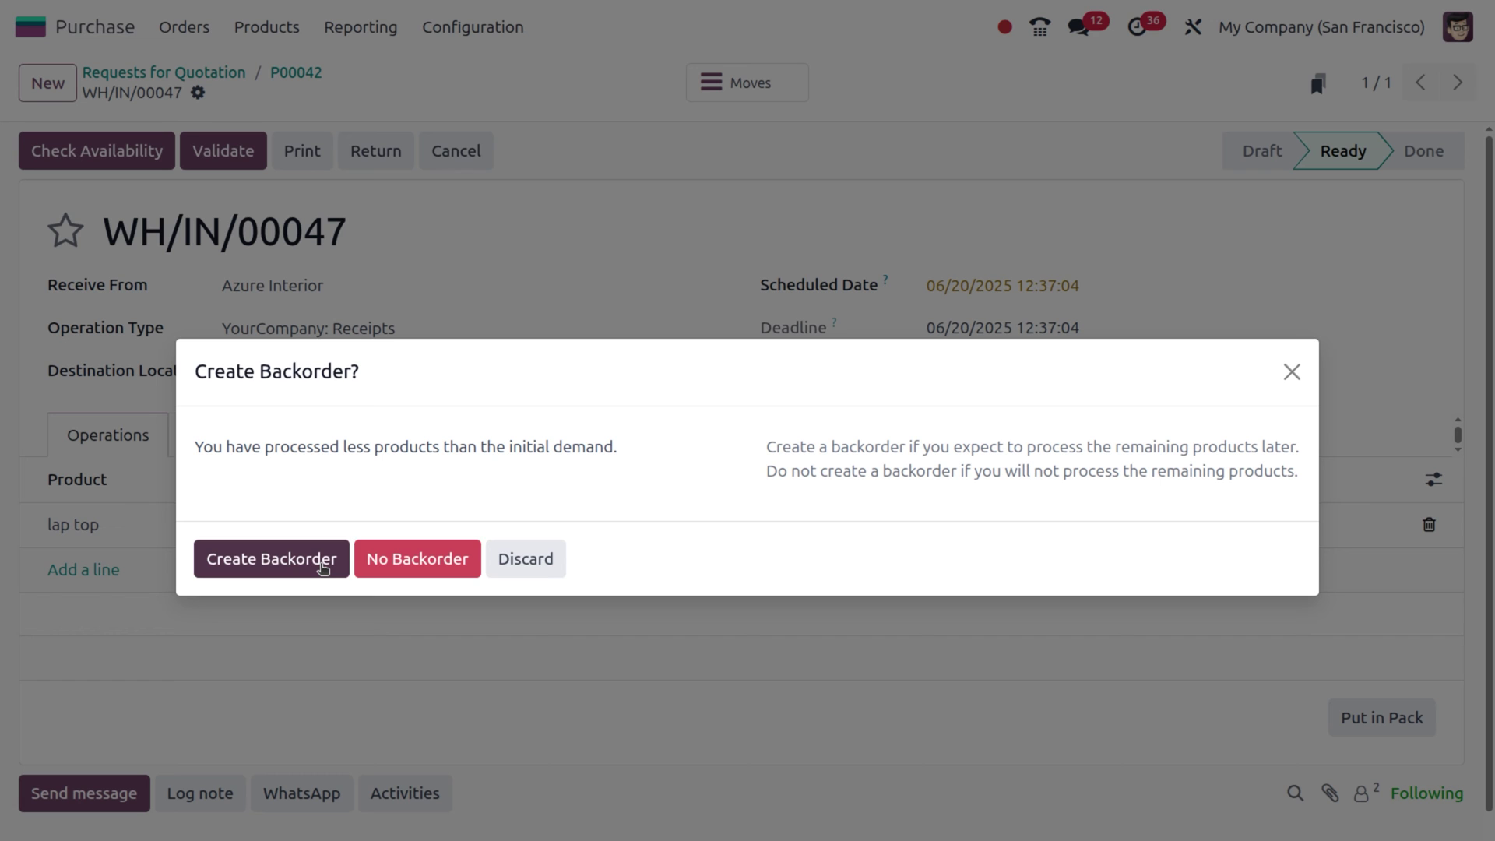
Step: Create a backorder for the remaining 50 lap tops and return to P00042
{"action": "left_click", "coordinate": [323, 567]}
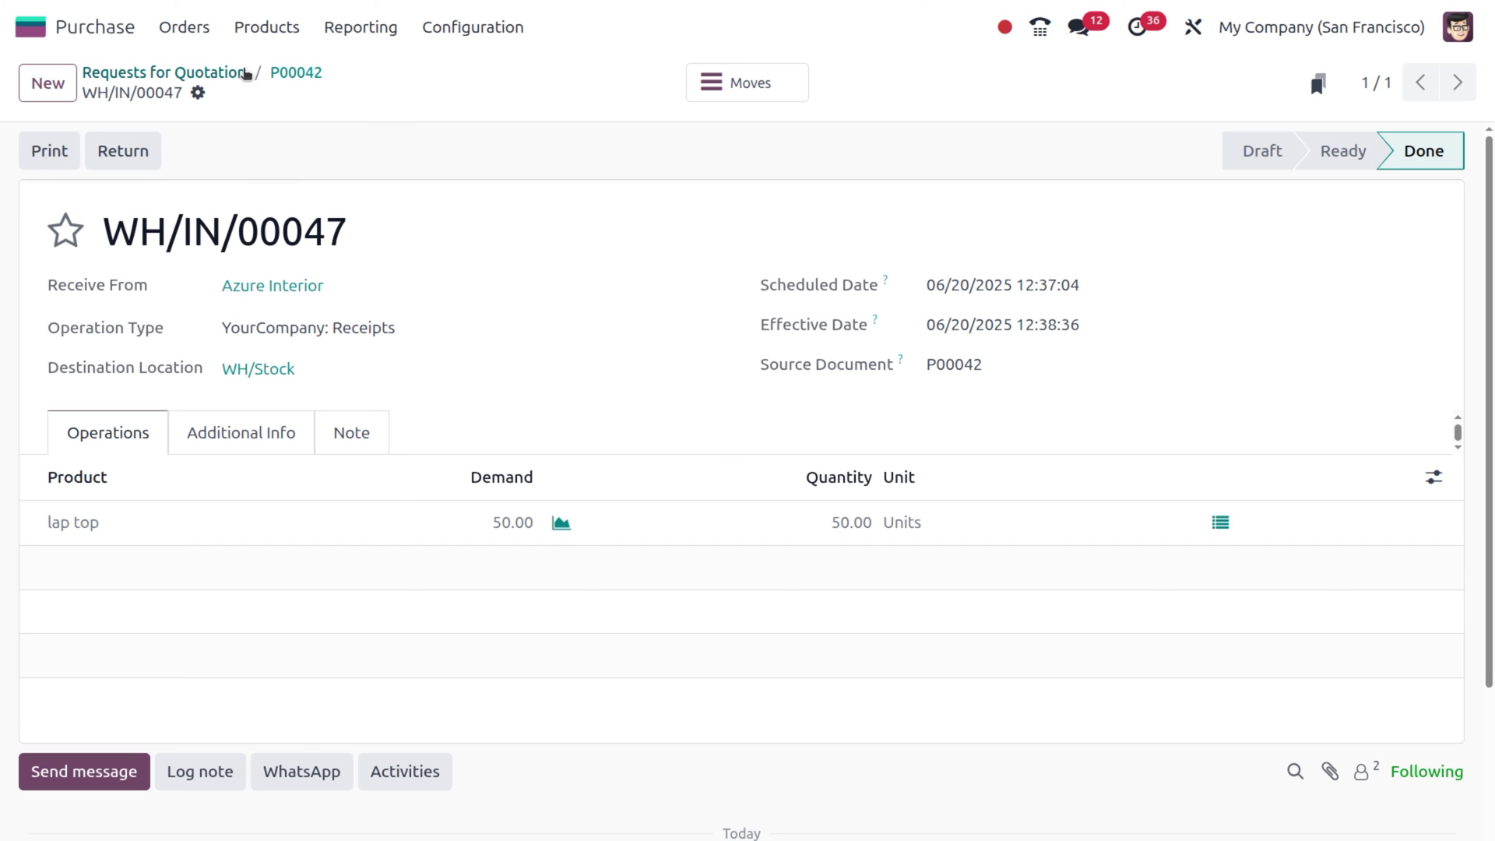
{"action": "left_click", "coordinate": [306, 72]}
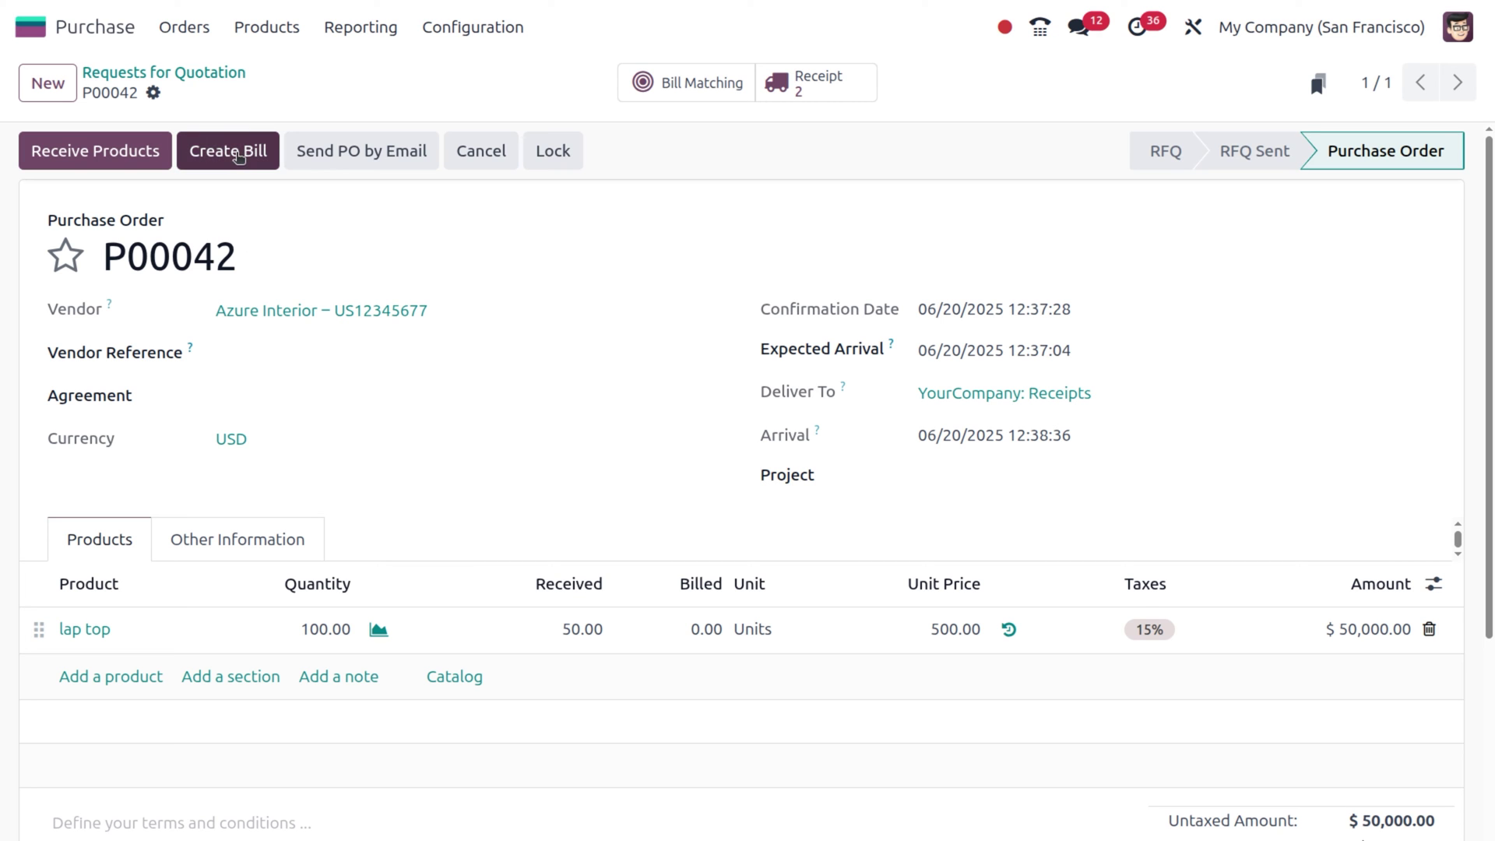
Step: Bill the 50 received lap tops with bill date 06/20/2025 and post the bill
{"action": "left_click", "coordinate": [239, 158]}
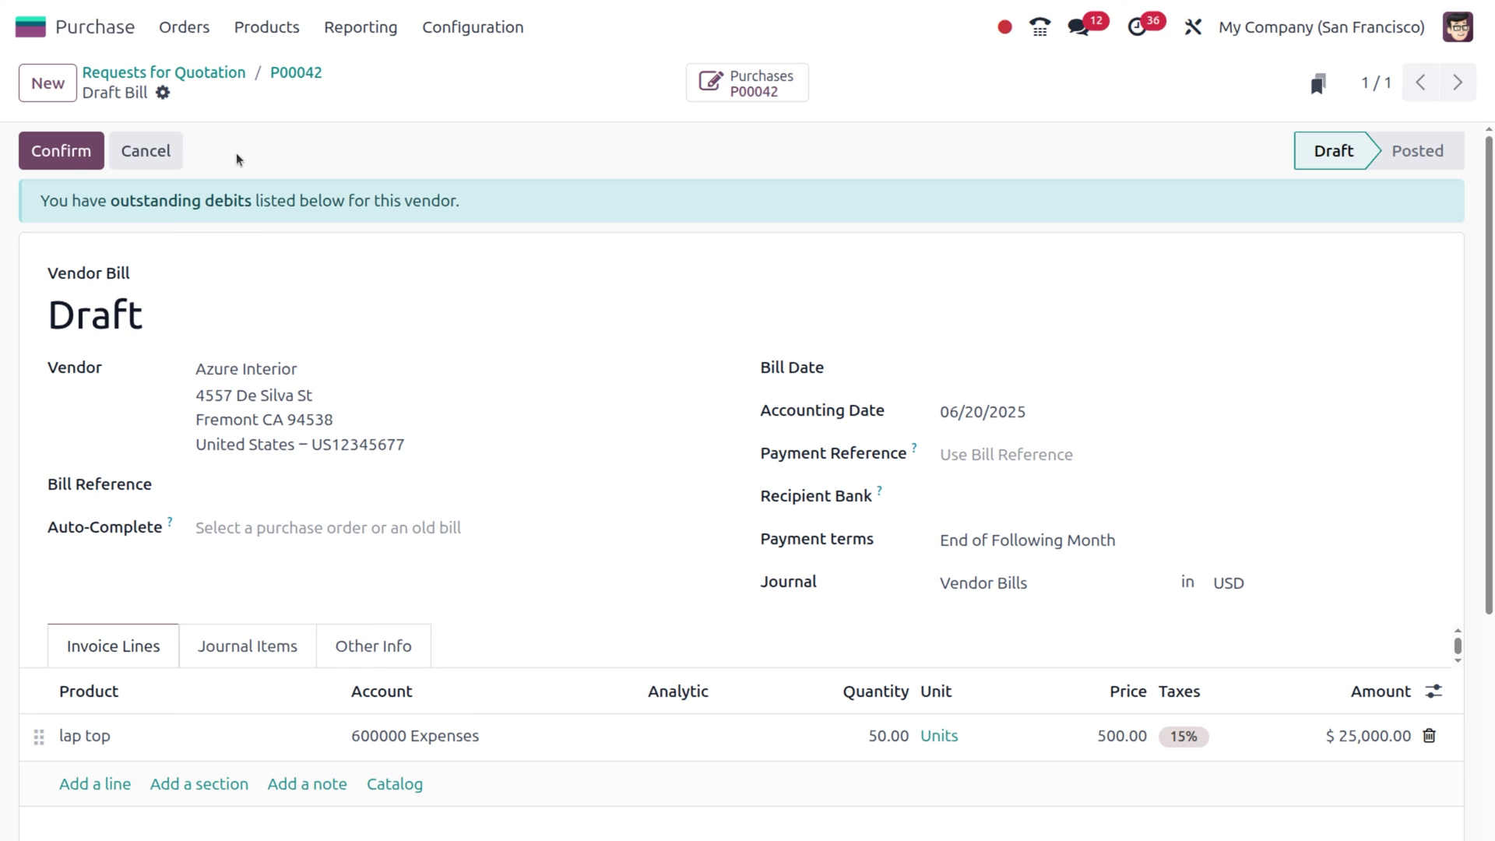
{"action": "left_click", "coordinate": [68, 159]}
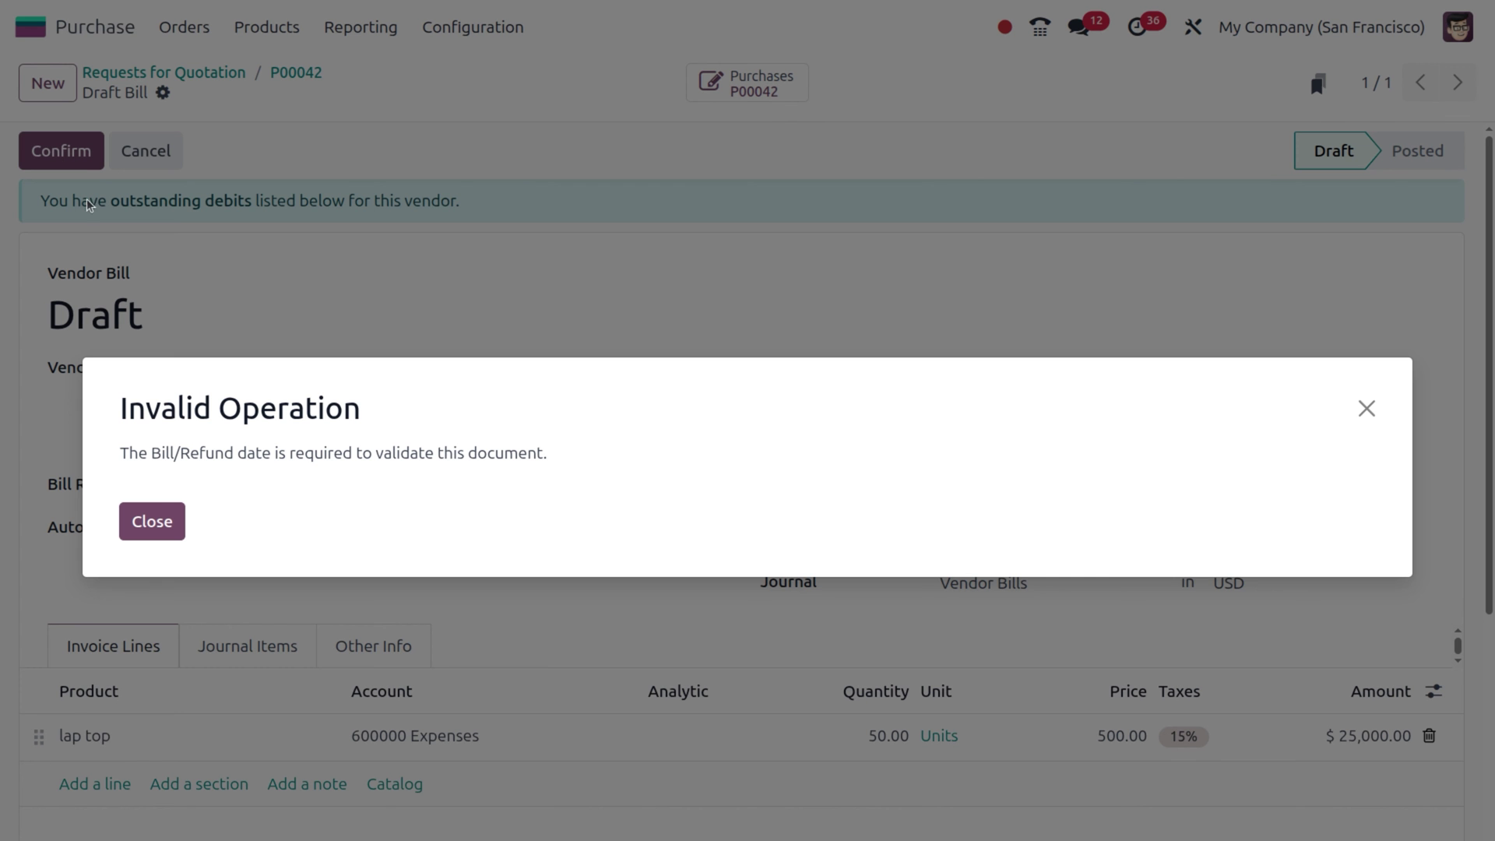
{"action": "left_click", "coordinate": [152, 521]}
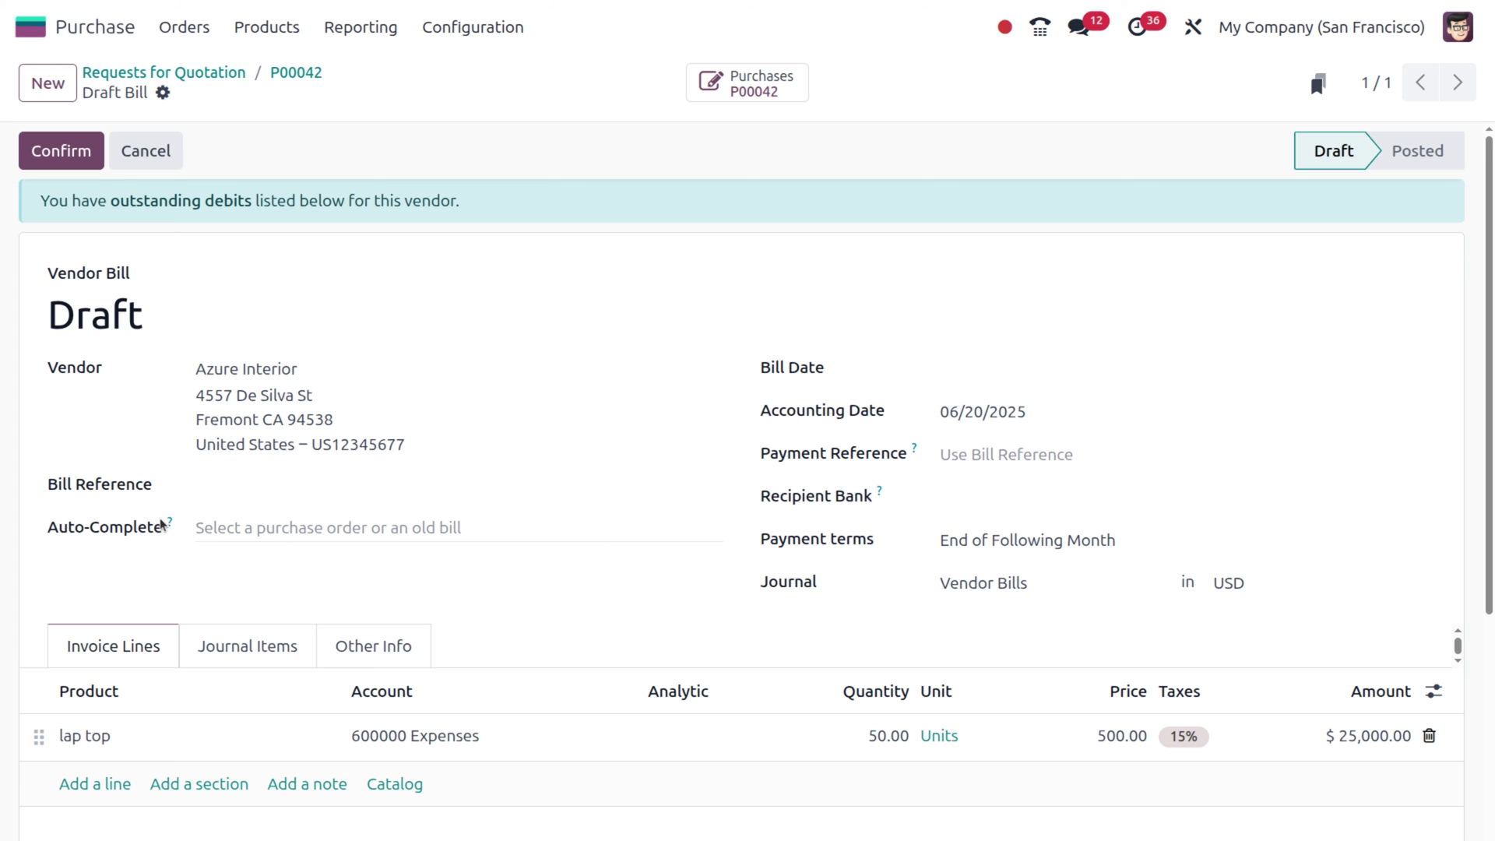
{"action": "left_click", "coordinate": [997, 374]}
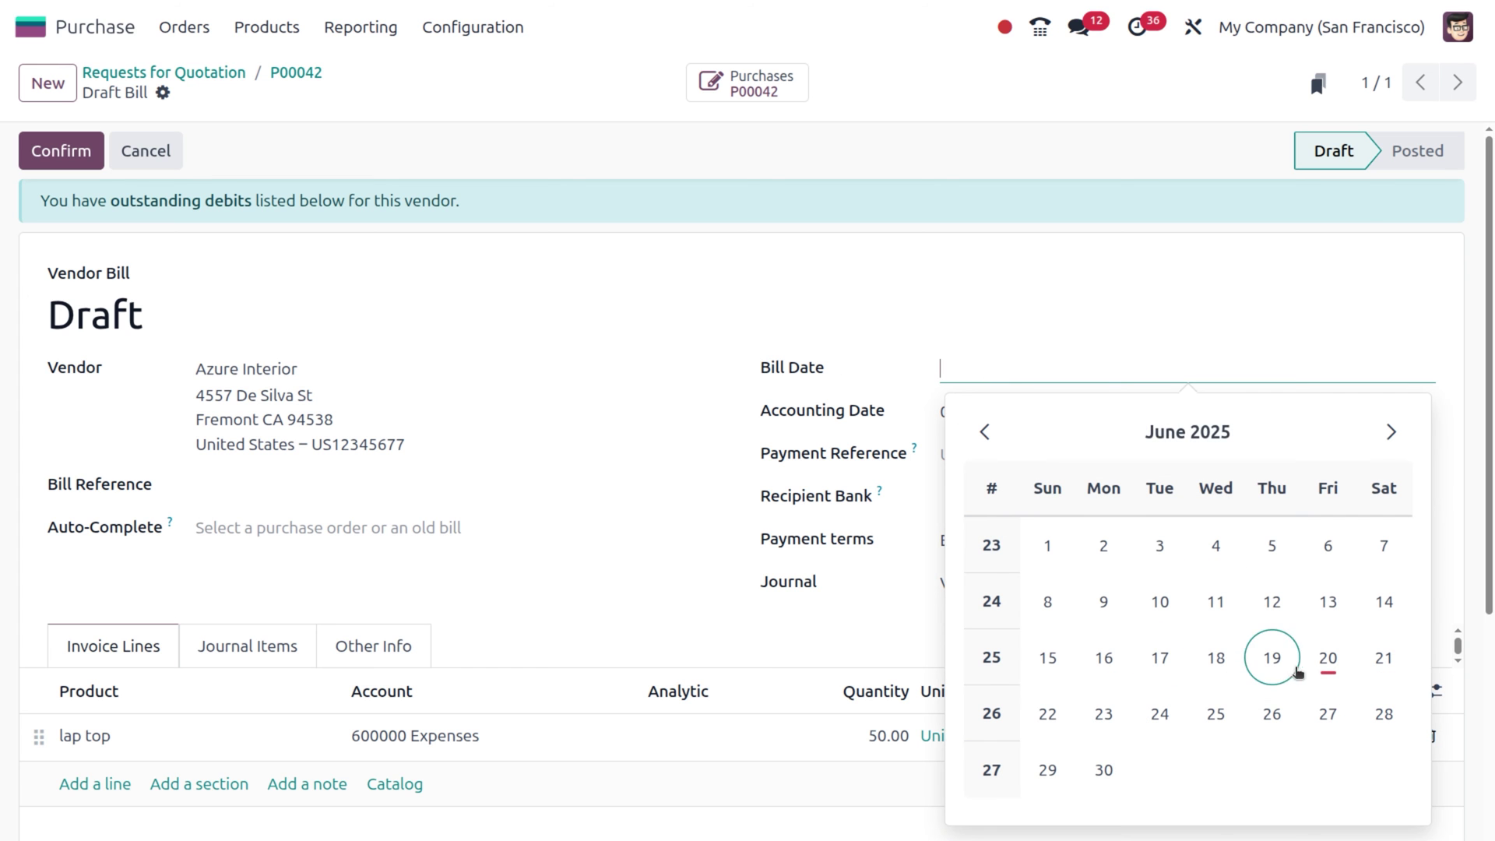
{"action": "left_click", "coordinate": [1328, 658]}
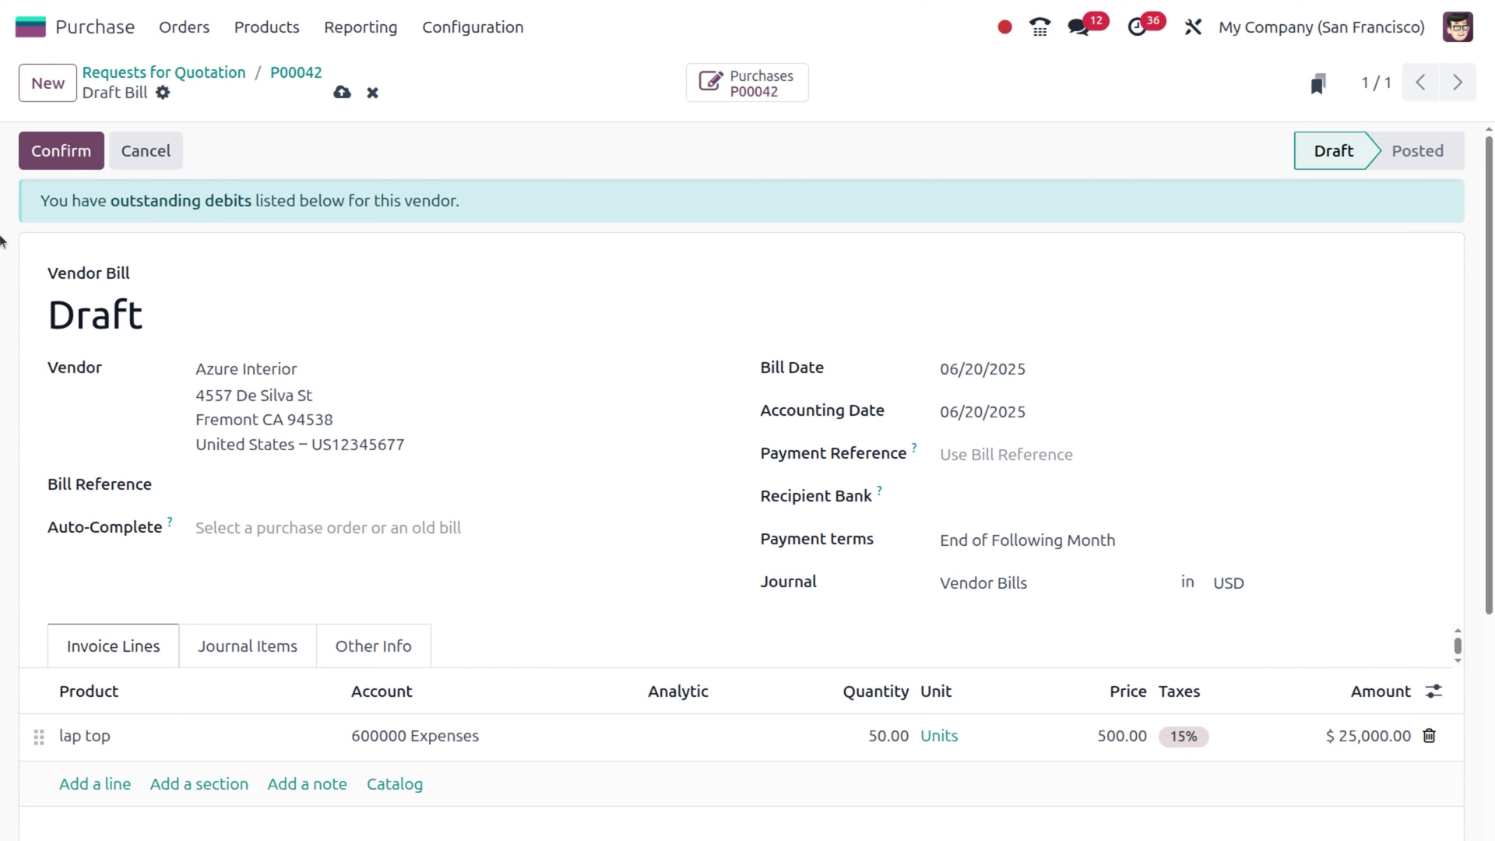
{"action": "left_click", "coordinate": [68, 154]}
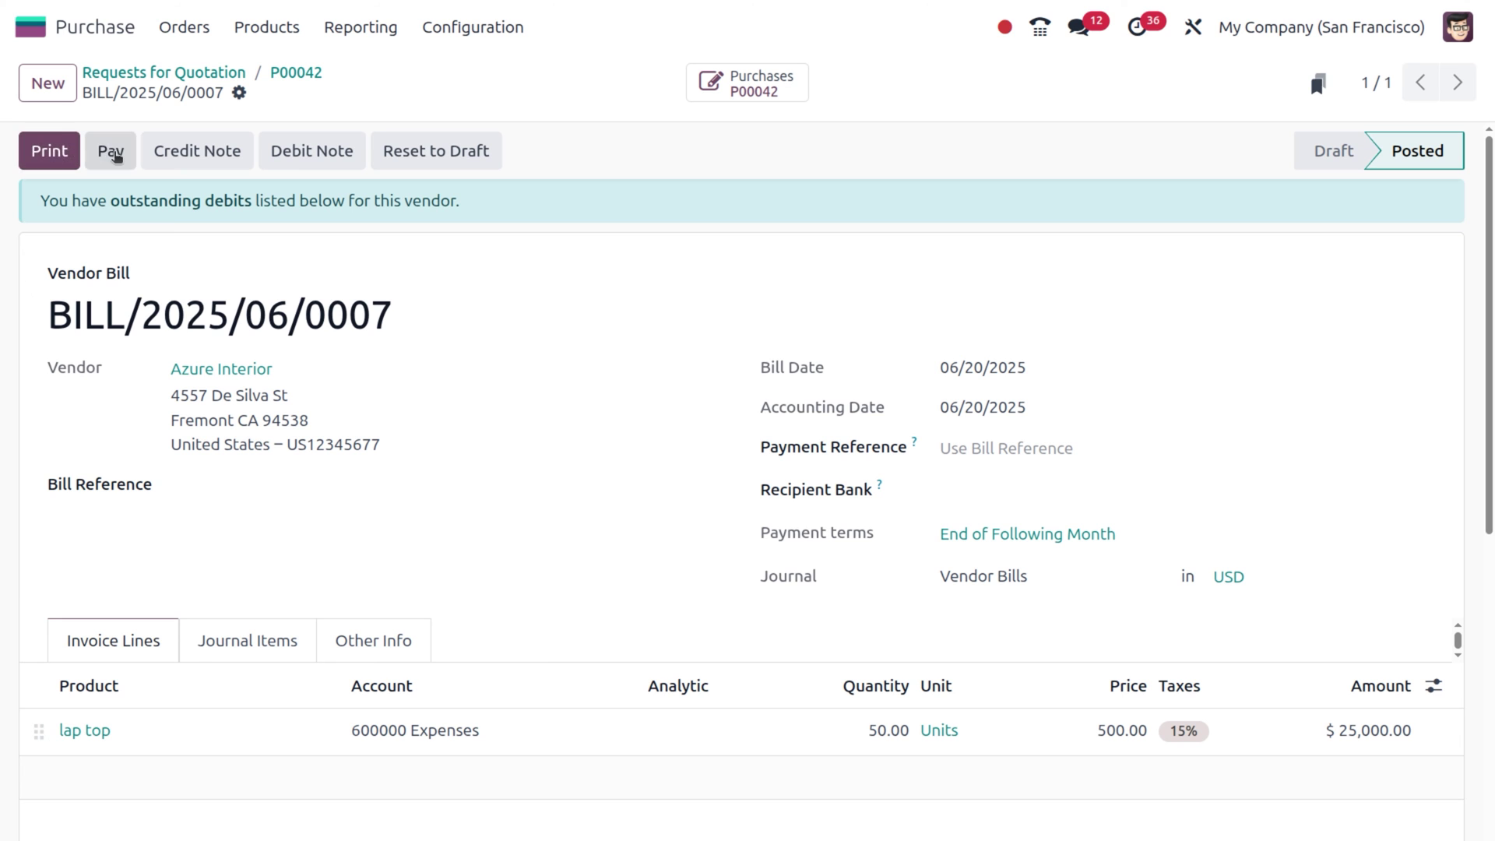
Step: Pay BILL/2025/06/0007 from the Bank journal and go back to P00042
{"action": "left_click", "coordinate": [114, 150]}
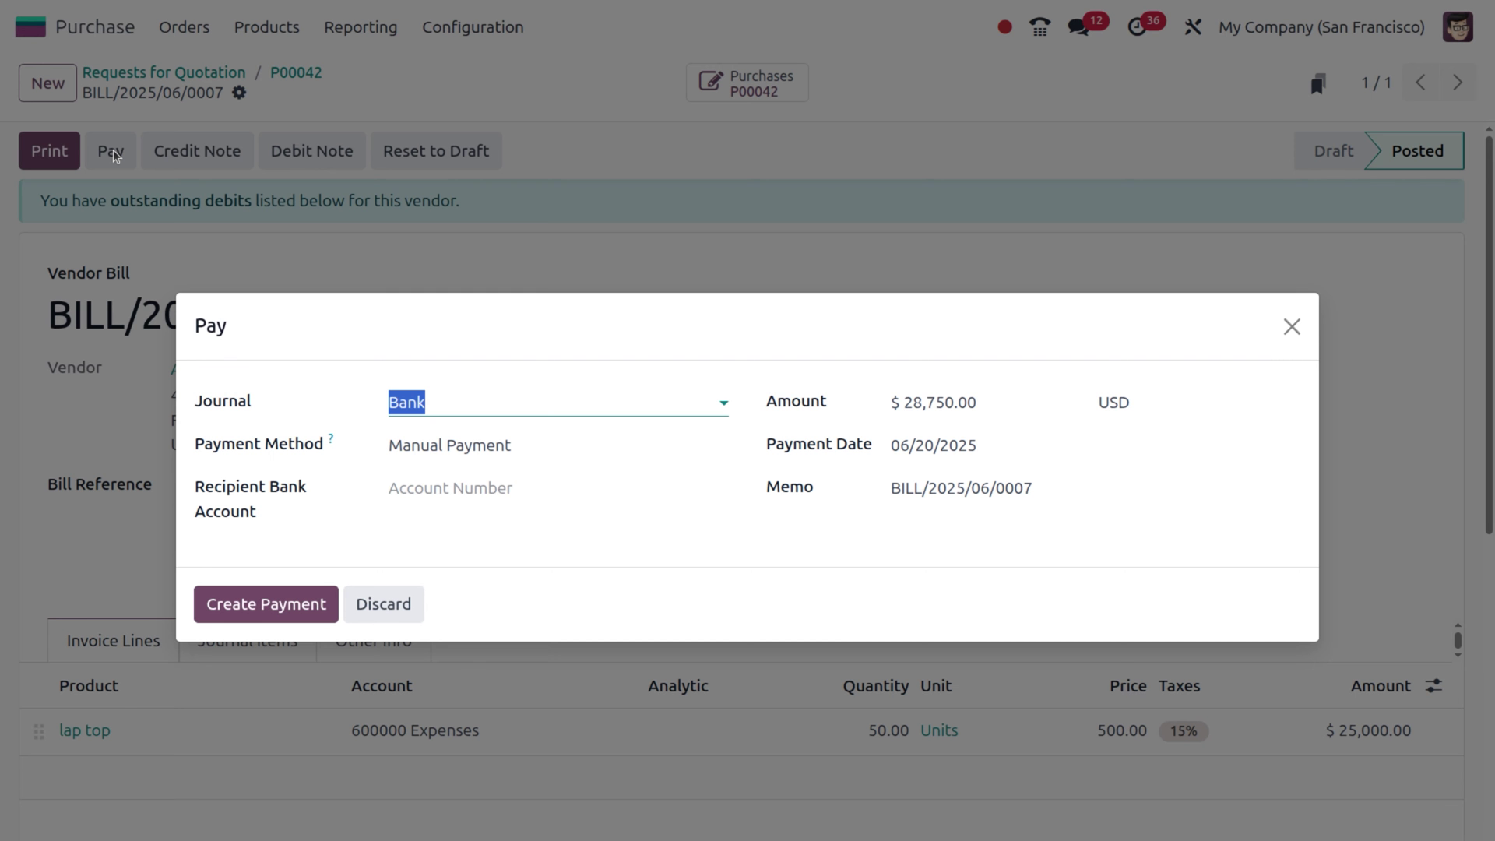
{"action": "left_click", "coordinate": [291, 609]}
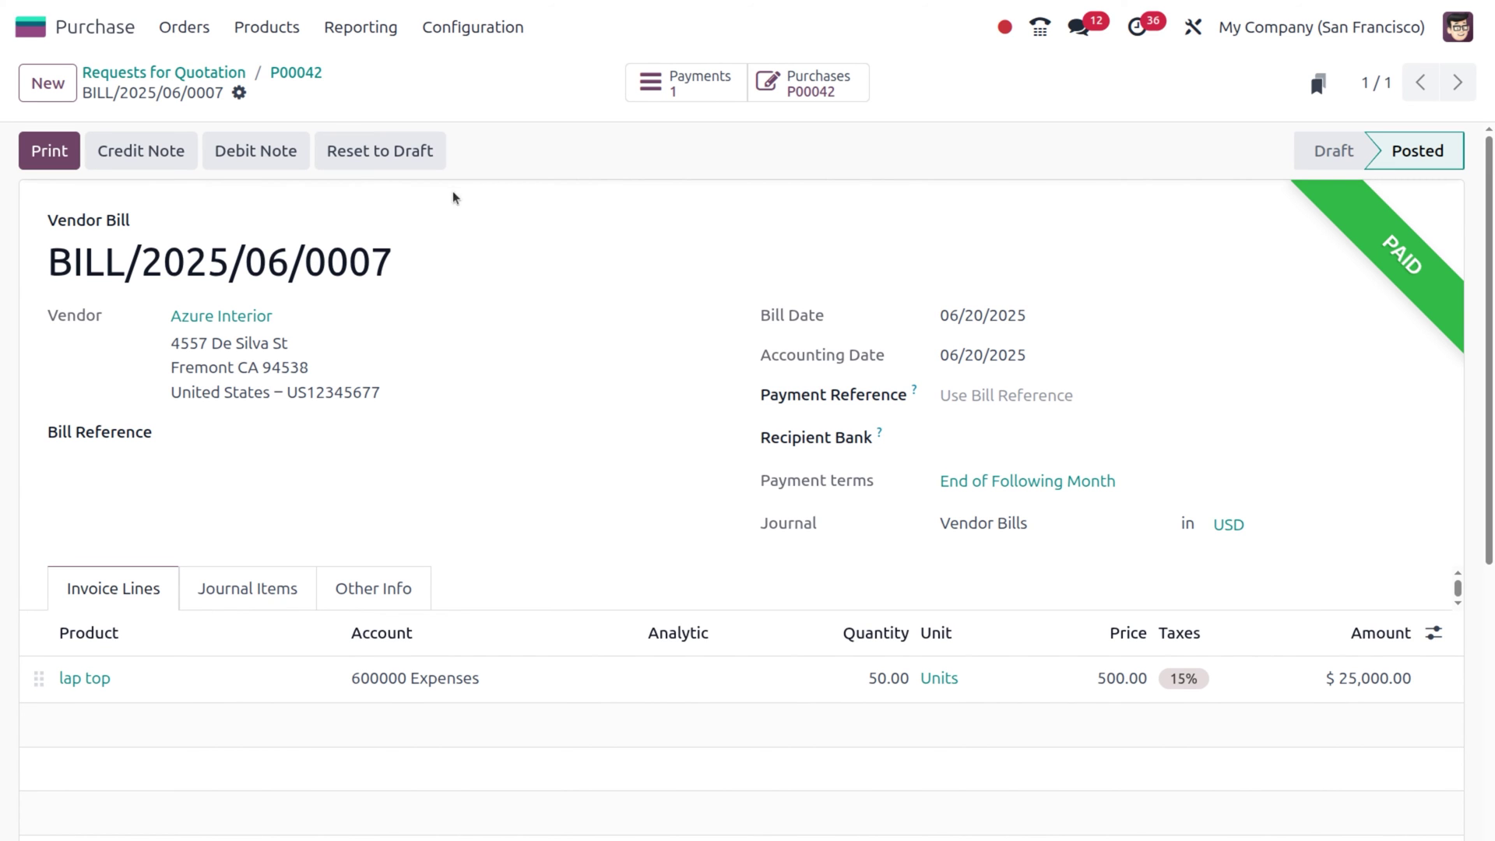
{"action": "left_click", "coordinate": [285, 78]}
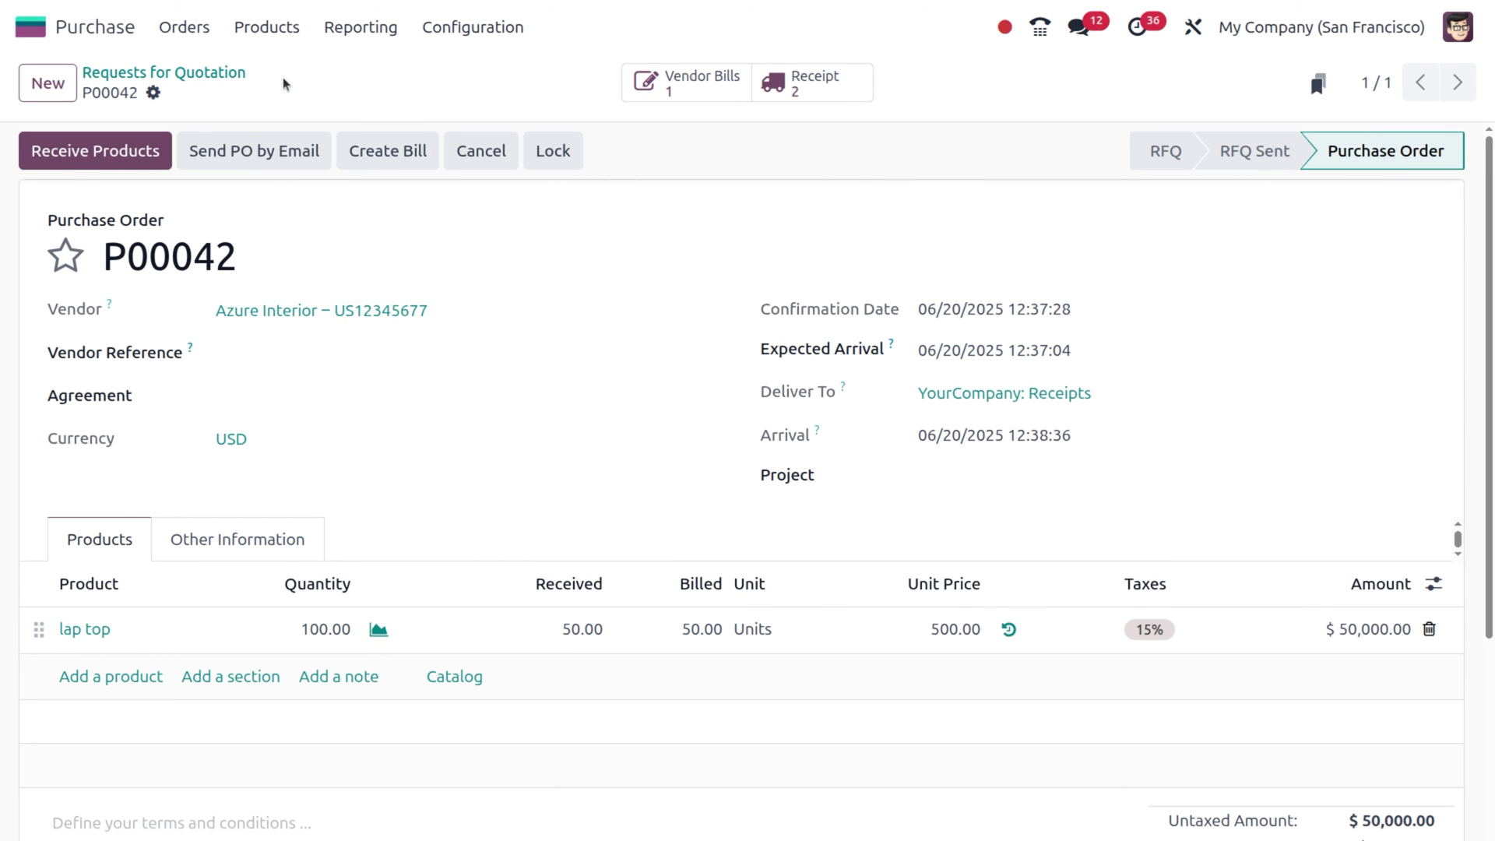
Step: Validate backorder receipt WH/IN/00048 for the remaining 50 lap tops
{"action": "left_click", "coordinate": [831, 87]}
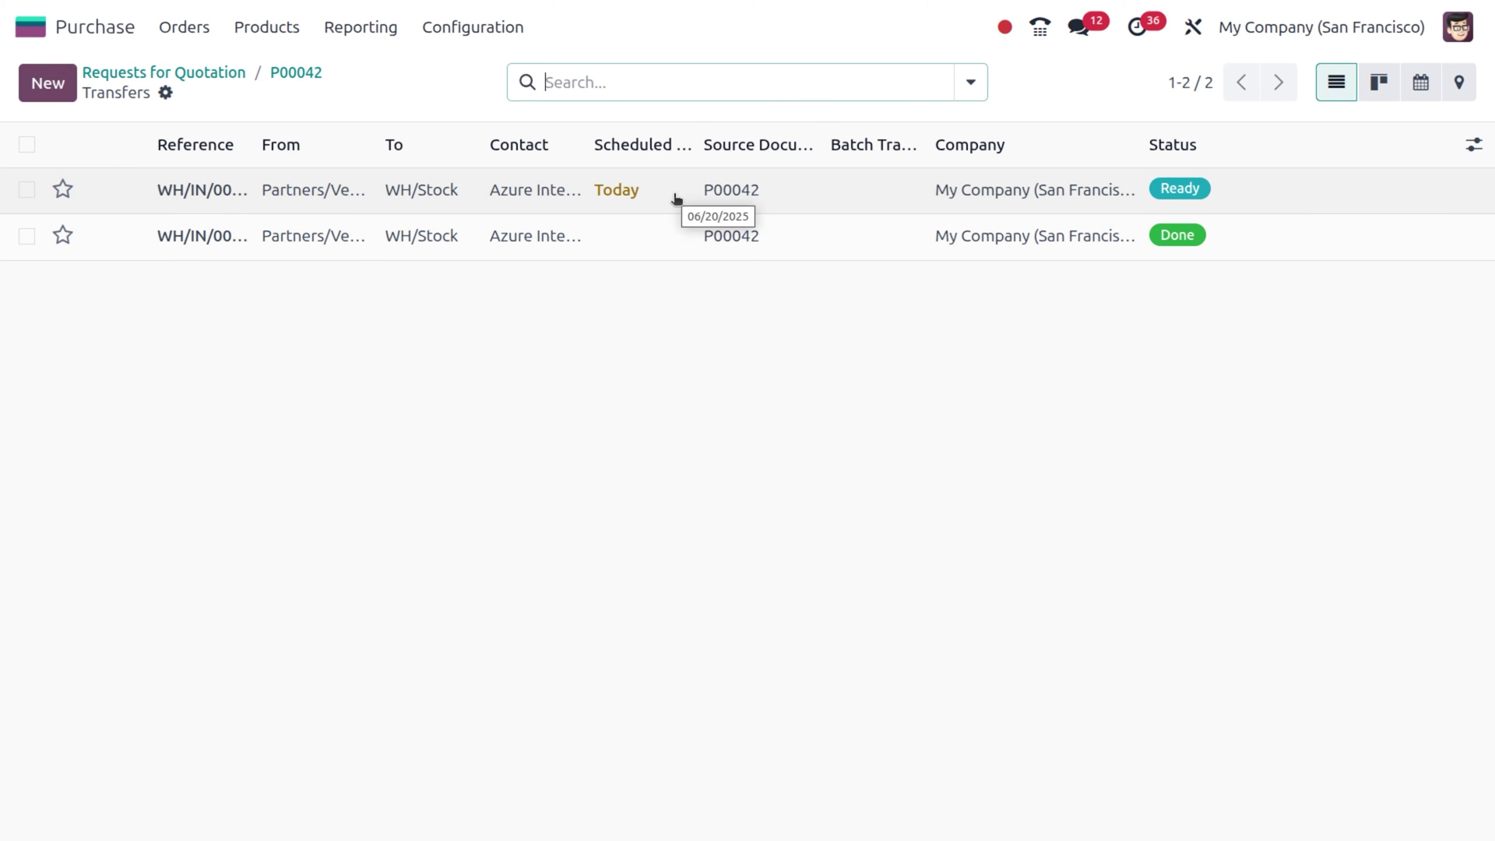
{"action": "left_click", "coordinate": [675, 195]}
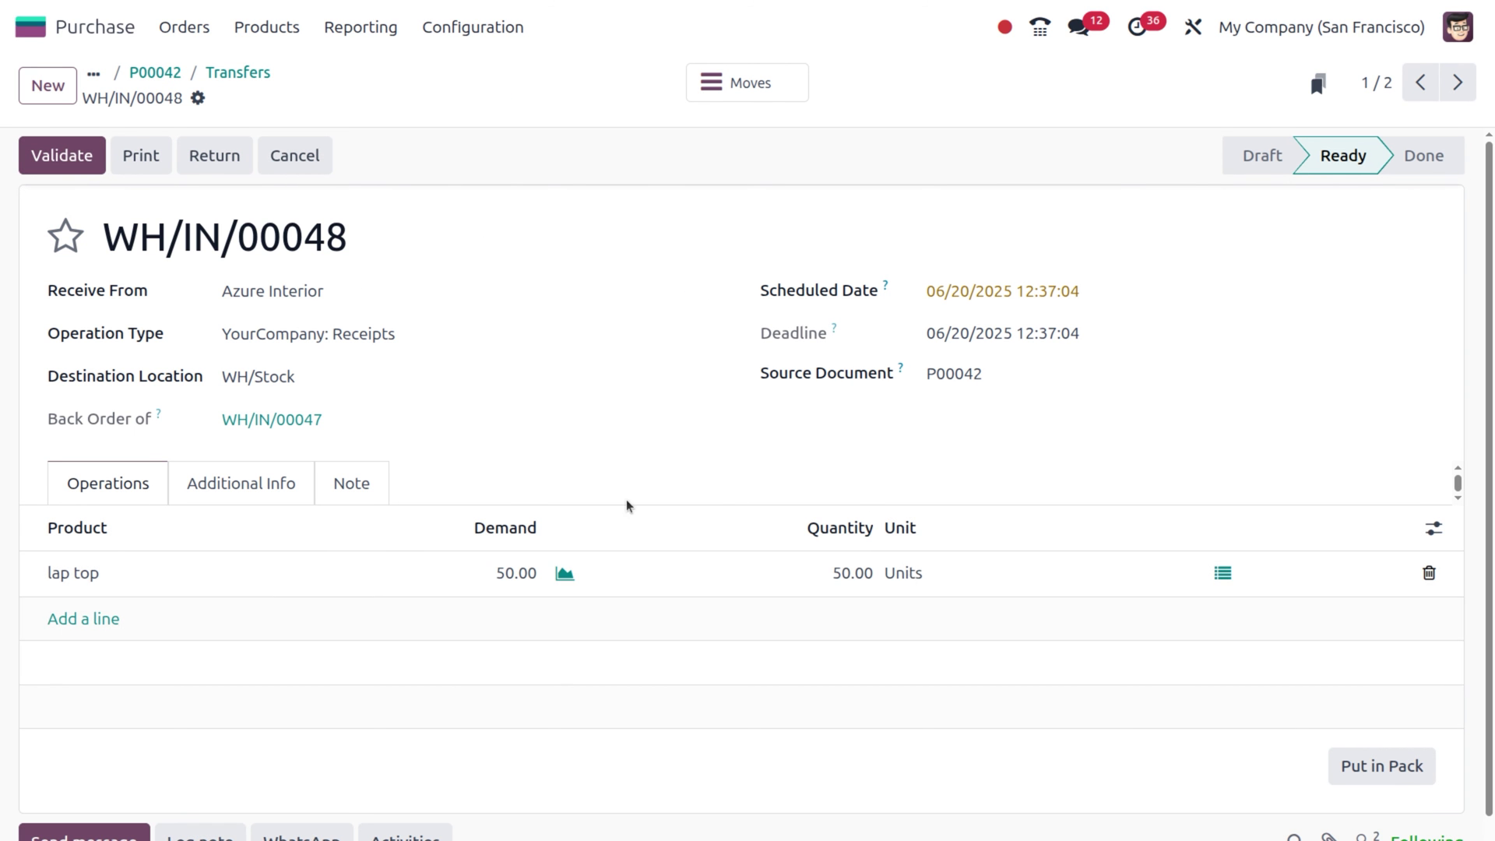
{"action": "left_click", "coordinate": [74, 172]}
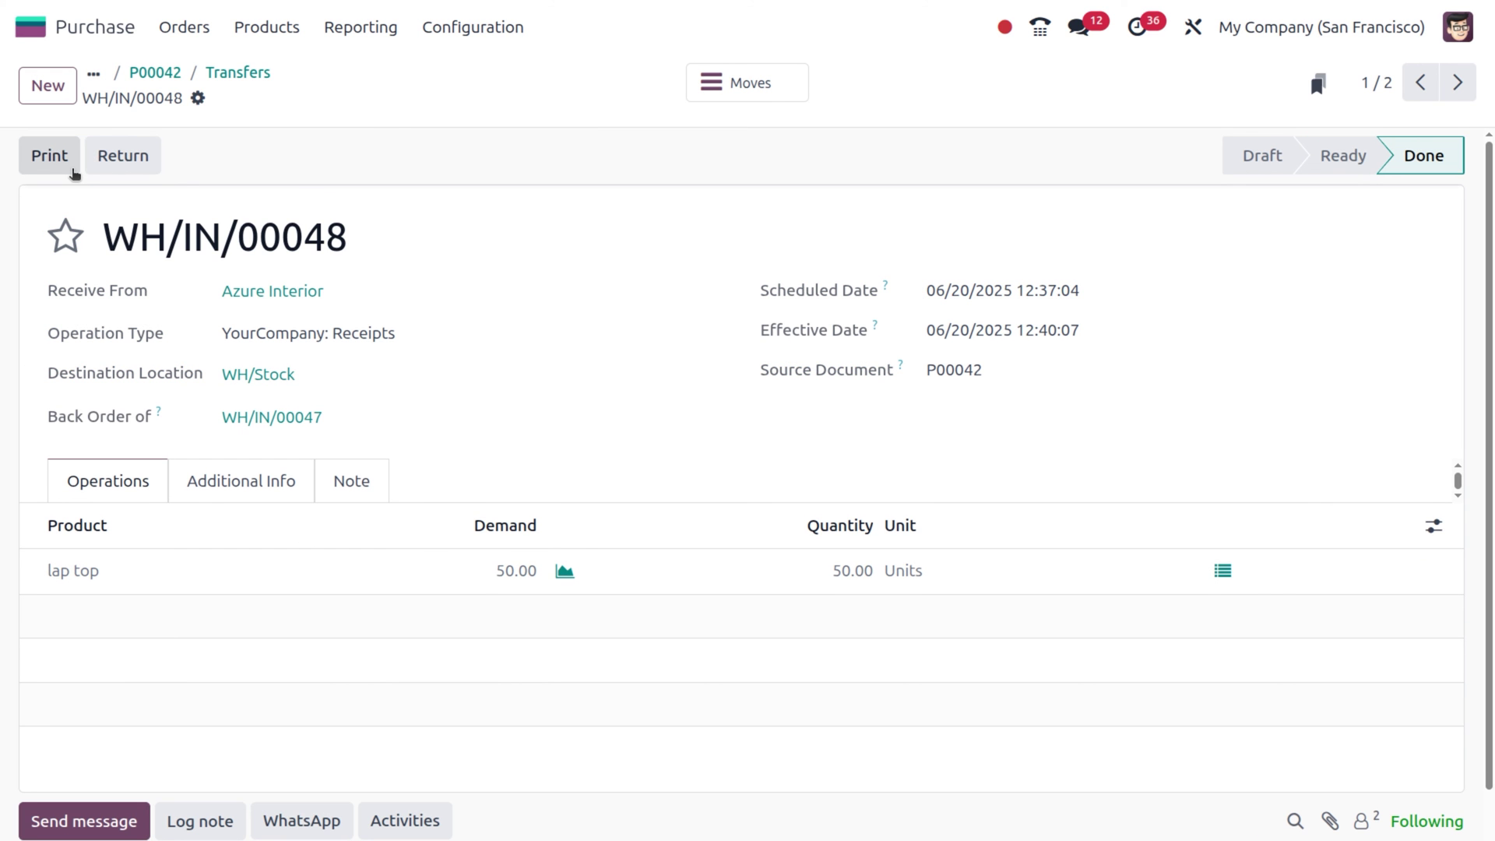
Step: From P00042, bill the second 50 lap tops dated 06/20/2025 and post BILL/2025/06/0008
{"action": "left_click", "coordinate": [166, 73]}
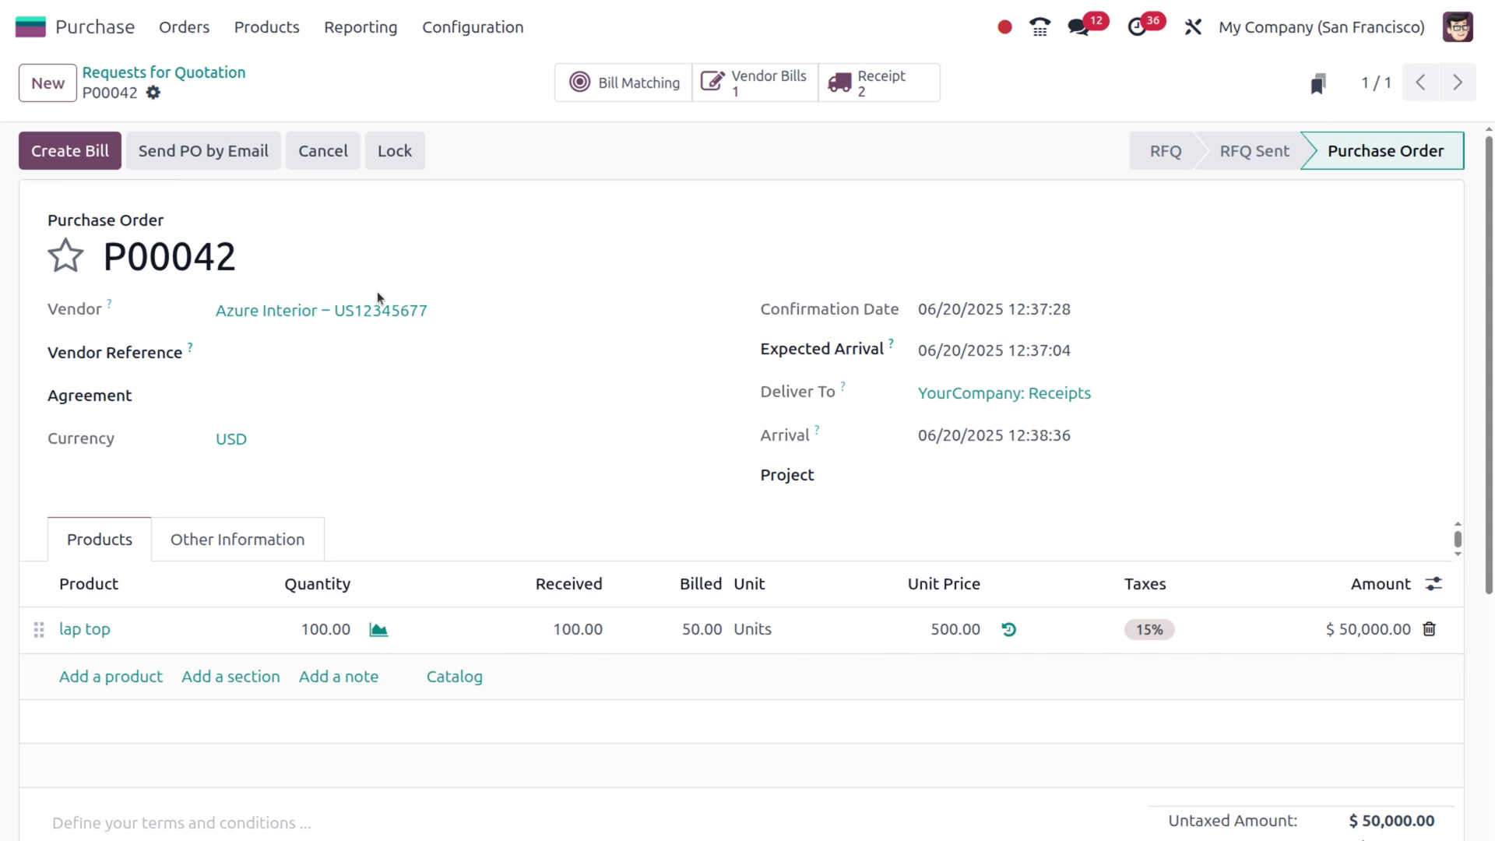
{"action": "left_click", "coordinate": [88, 149]}
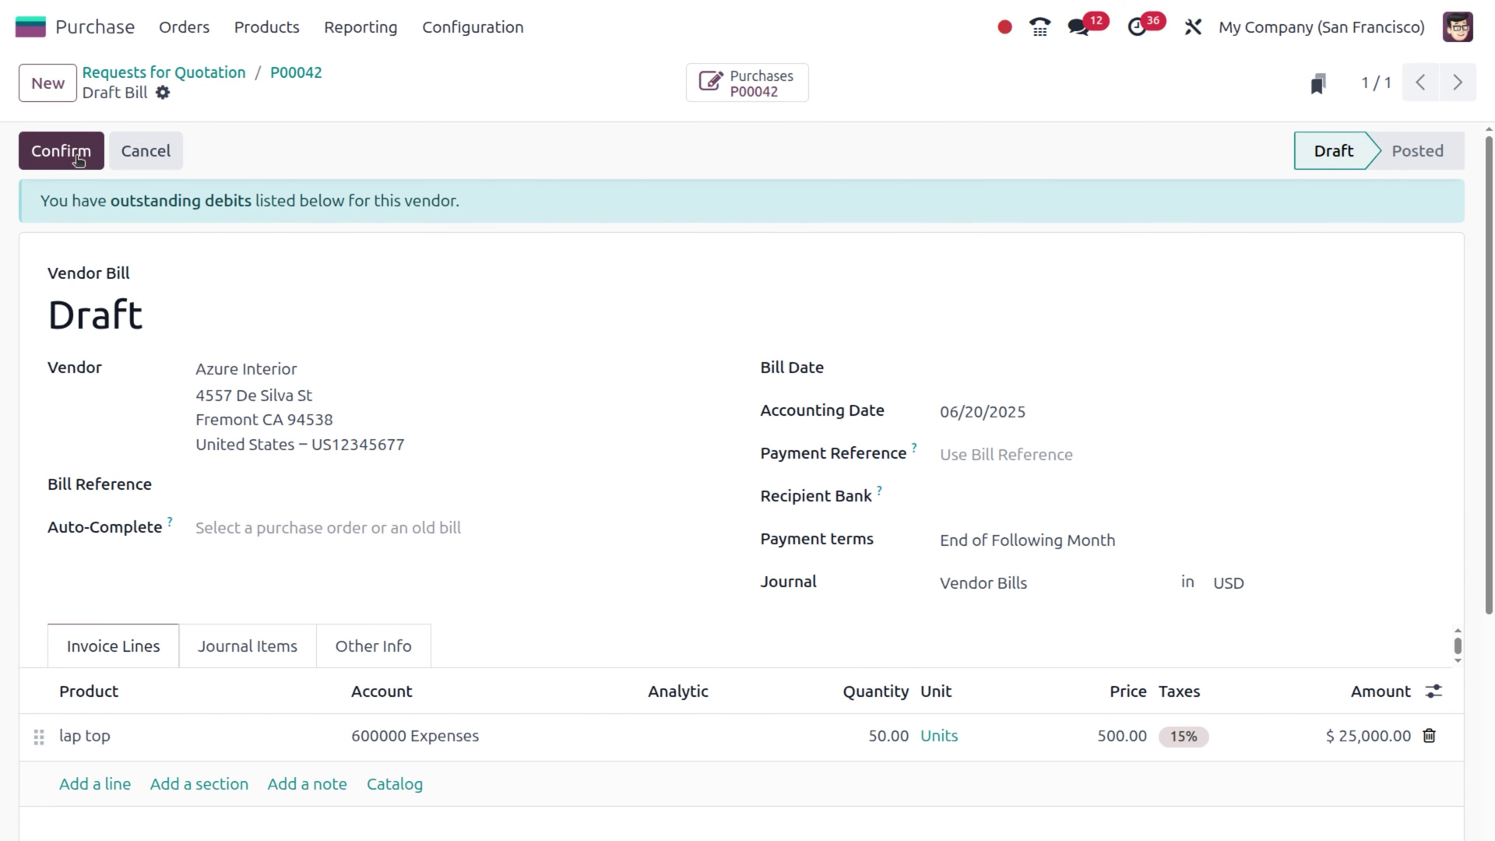
{"action": "left_click", "coordinate": [78, 158]}
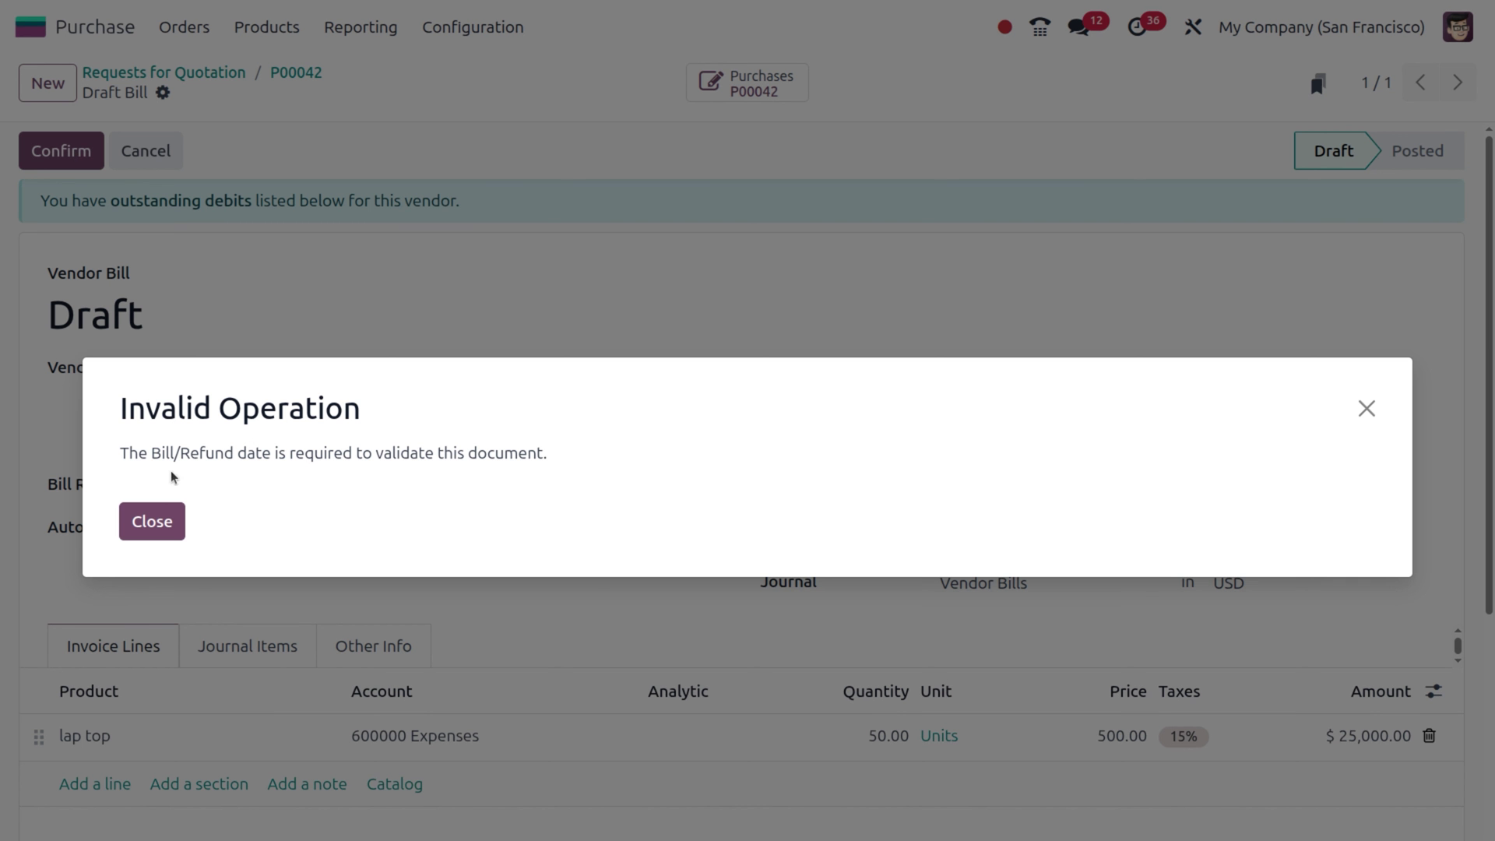
{"action": "left_click", "coordinate": [161, 519]}
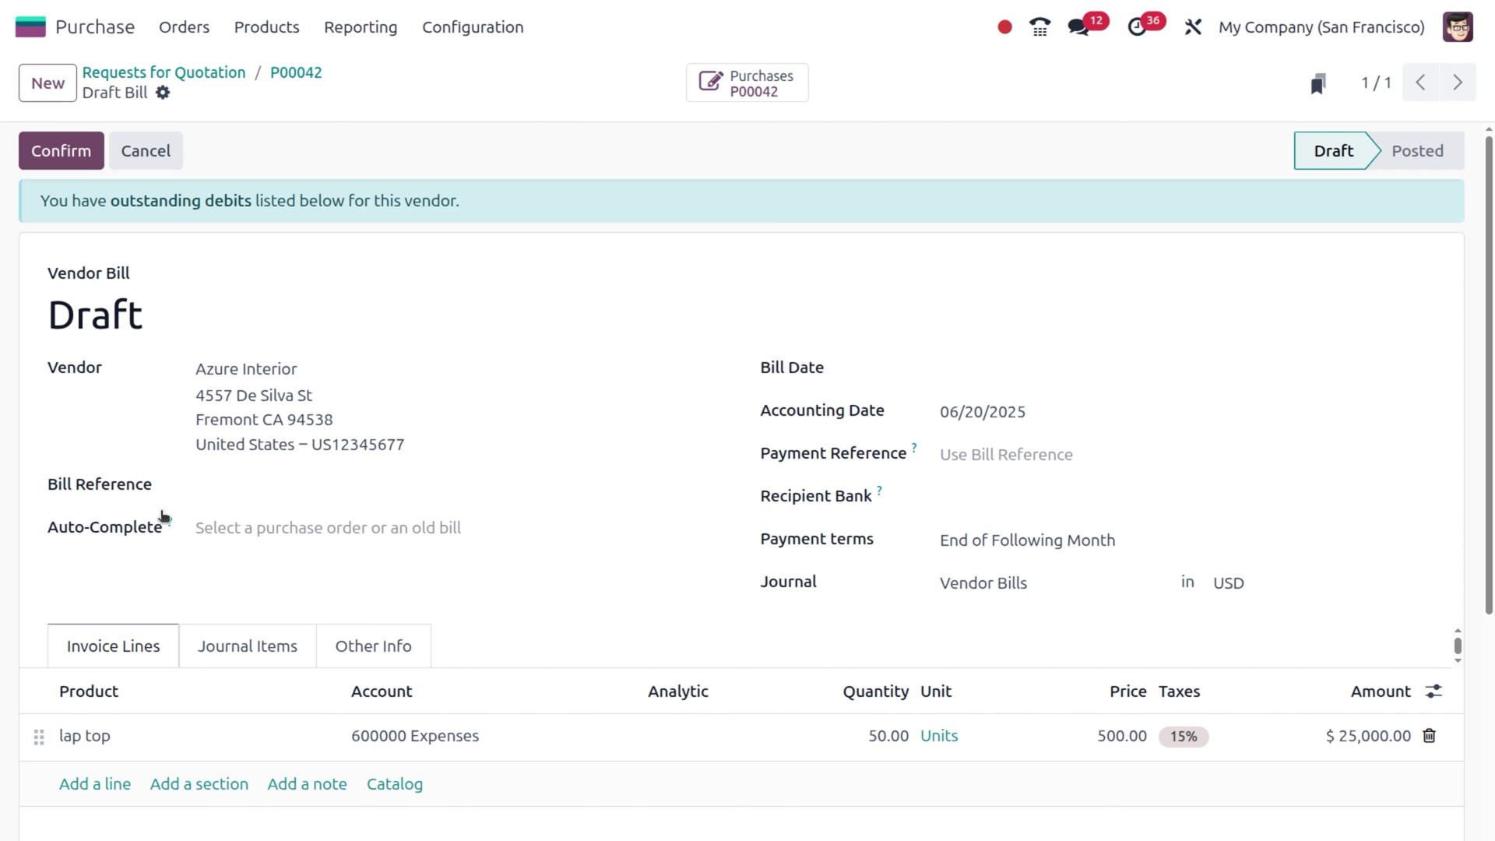
{"action": "left_click", "coordinate": [986, 368]}
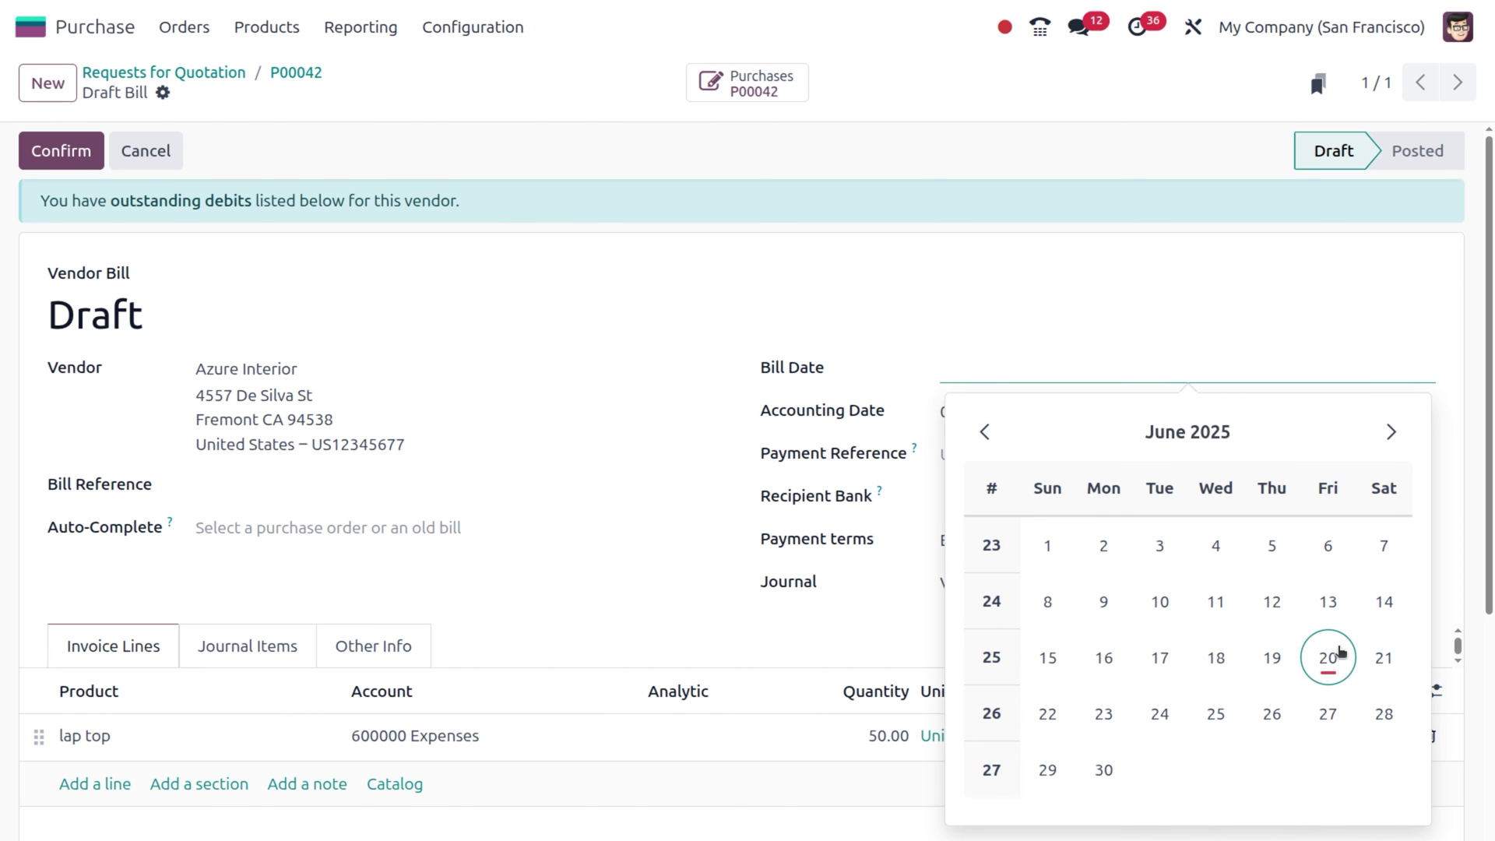
{"action": "left_click", "coordinate": [1328, 660]}
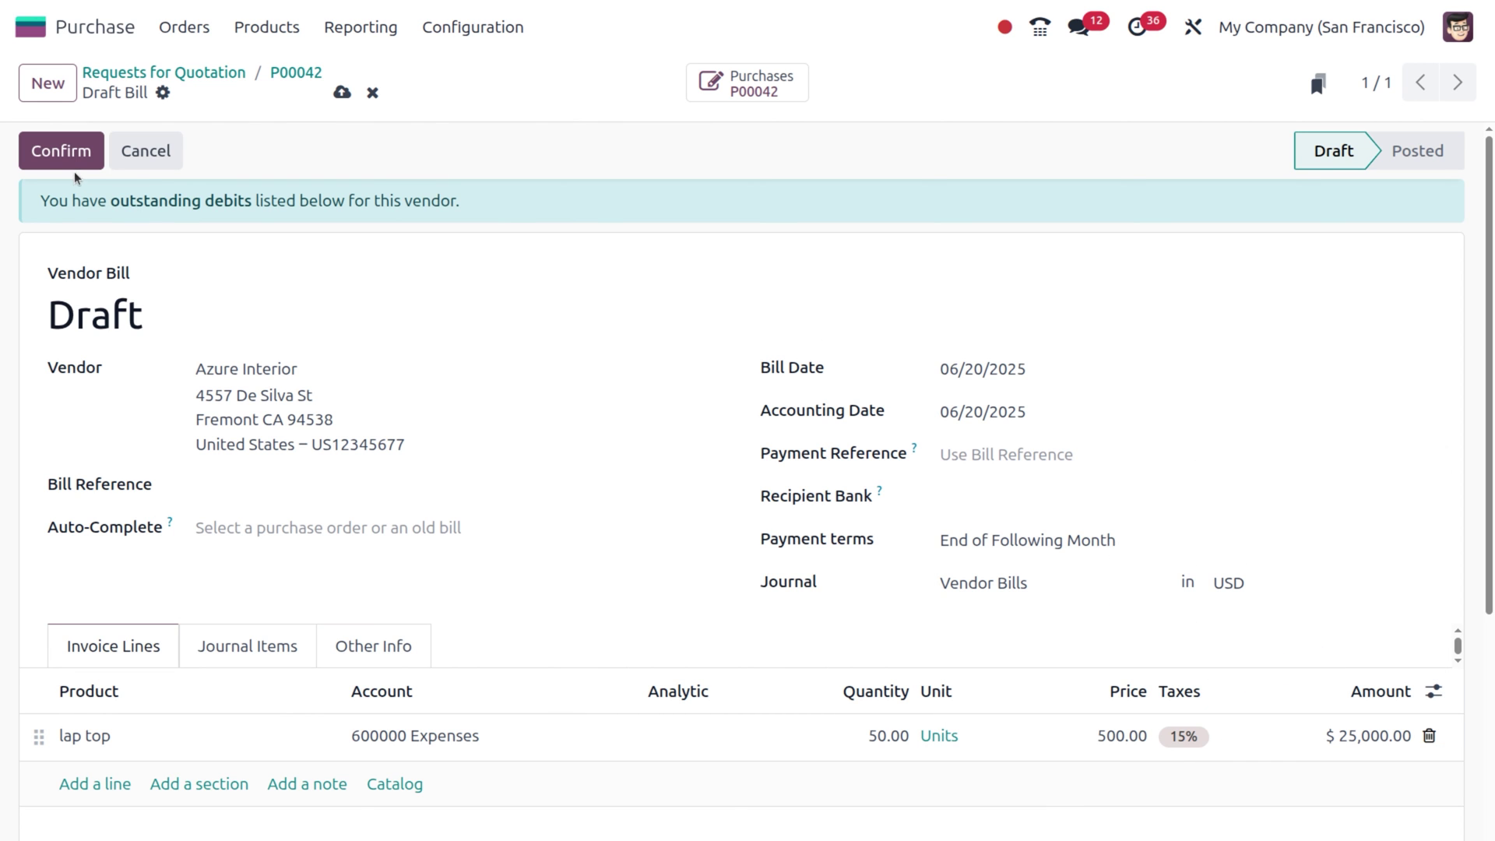
{"action": "left_click", "coordinate": [77, 151]}
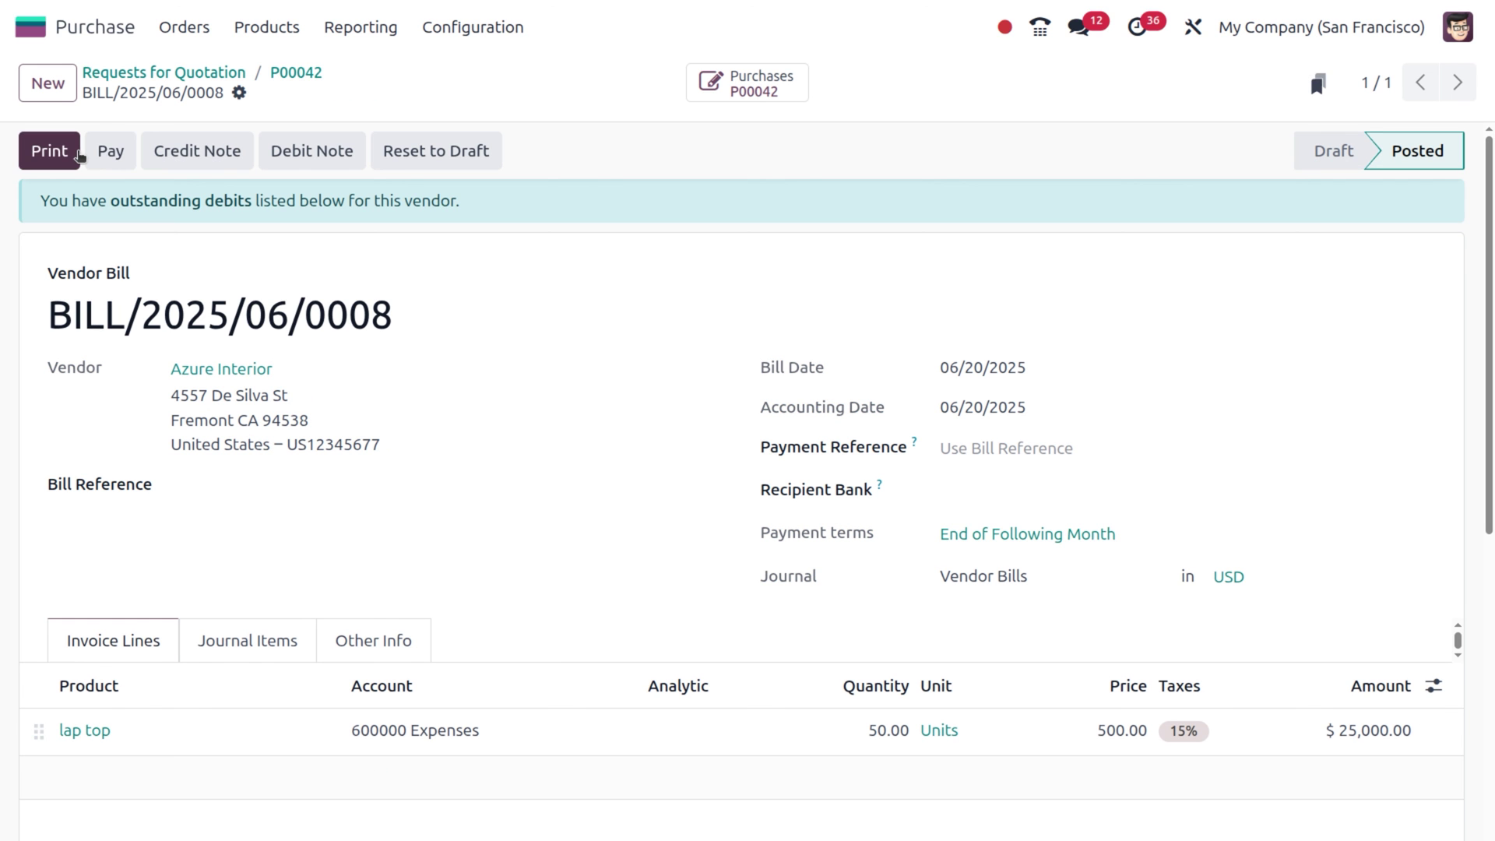
Step: Record the bank payment for BILL/2025/06/0008 and return to P00042
{"action": "left_click", "coordinate": [112, 151]}
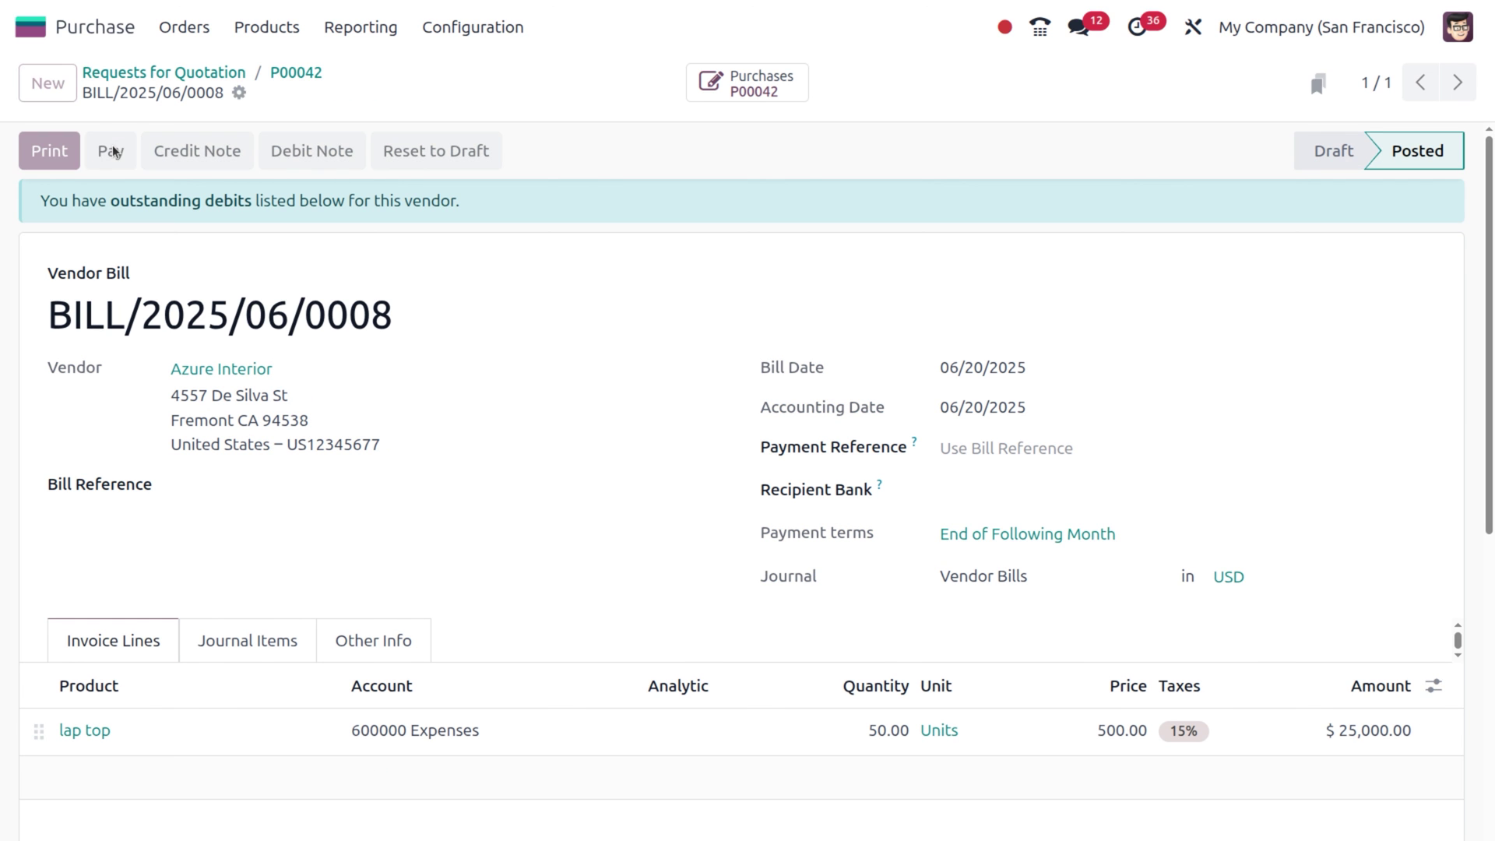
{"action": "left_click", "coordinate": [277, 605]}
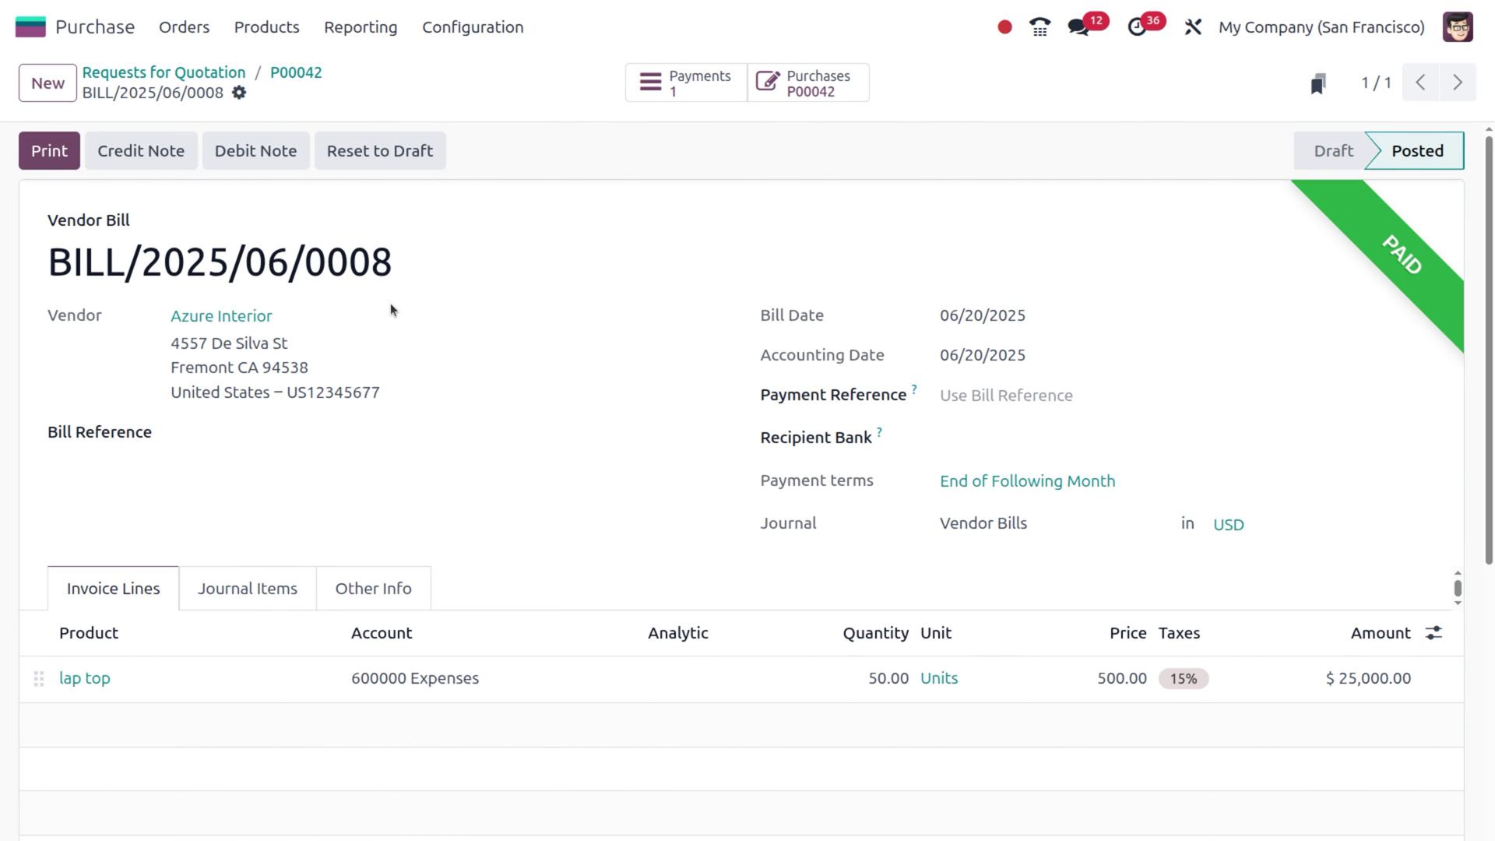
{"action": "left_click", "coordinate": [283, 74]}
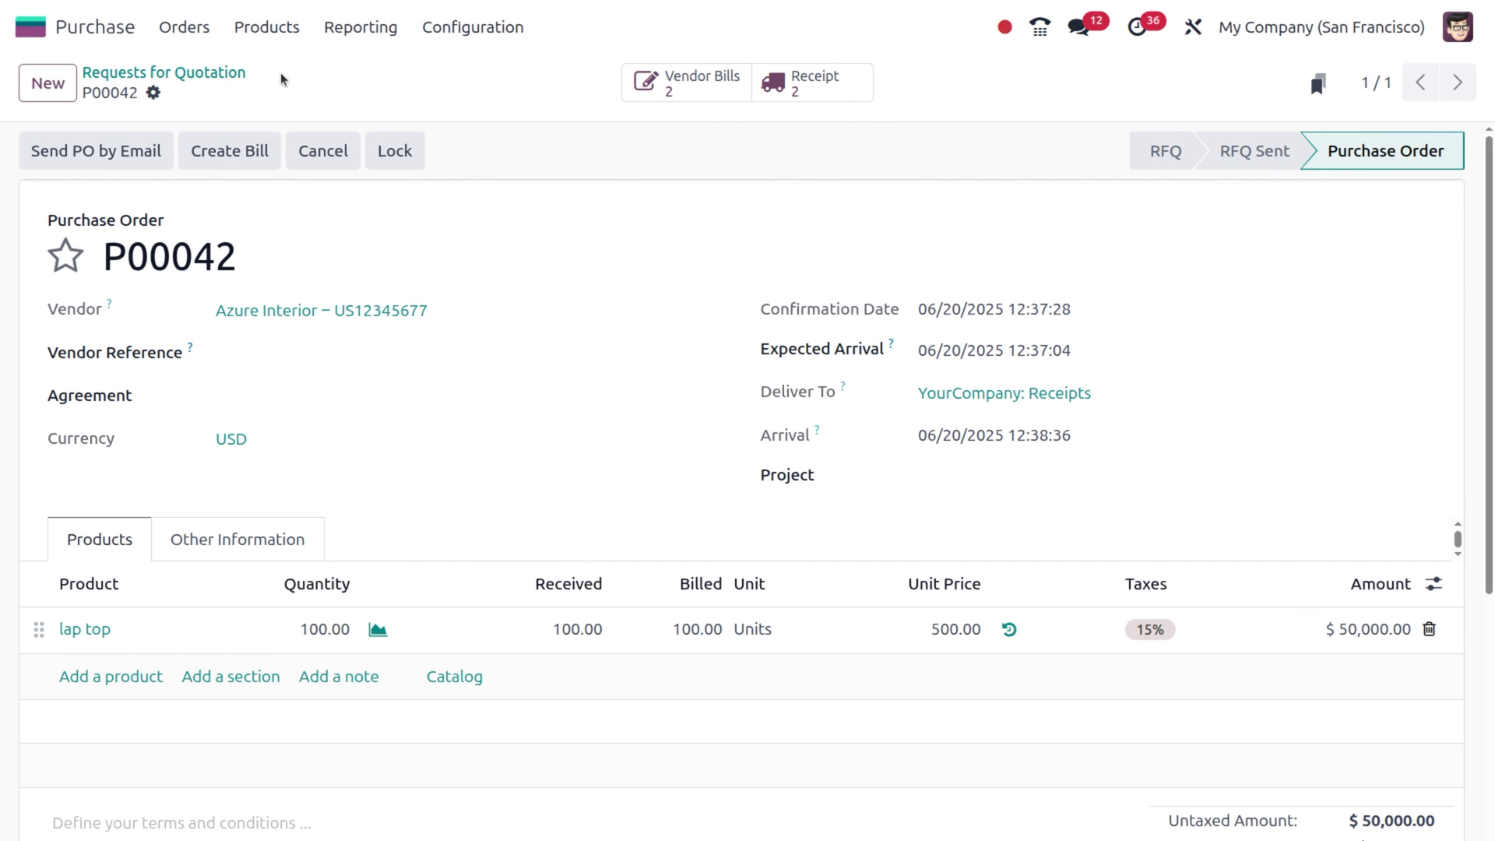